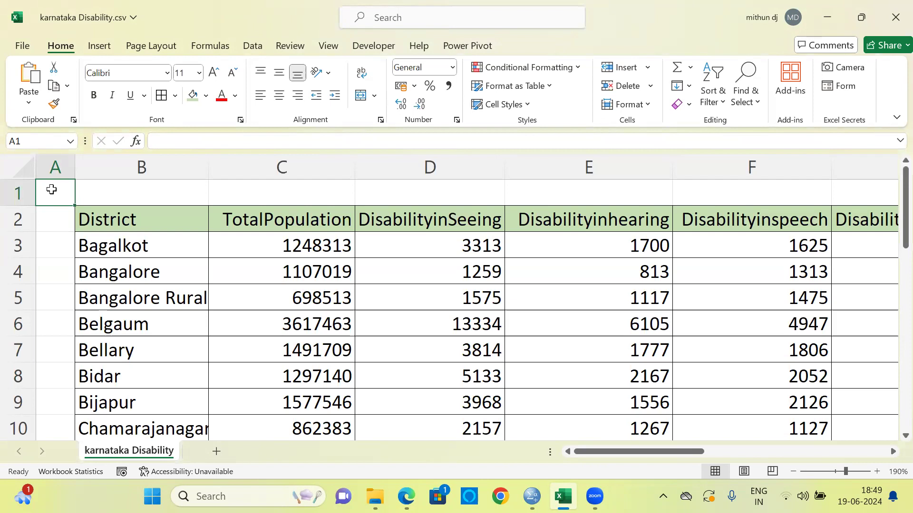
Step: Go through the District column of the Karnataka disability sheet, from its header down to Bijapur
left_click(131, 220)
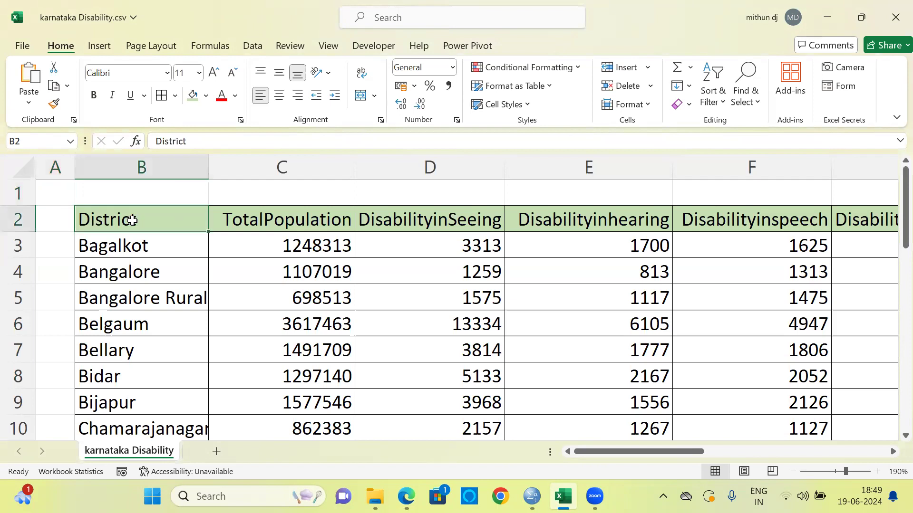
left_click(151, 248)
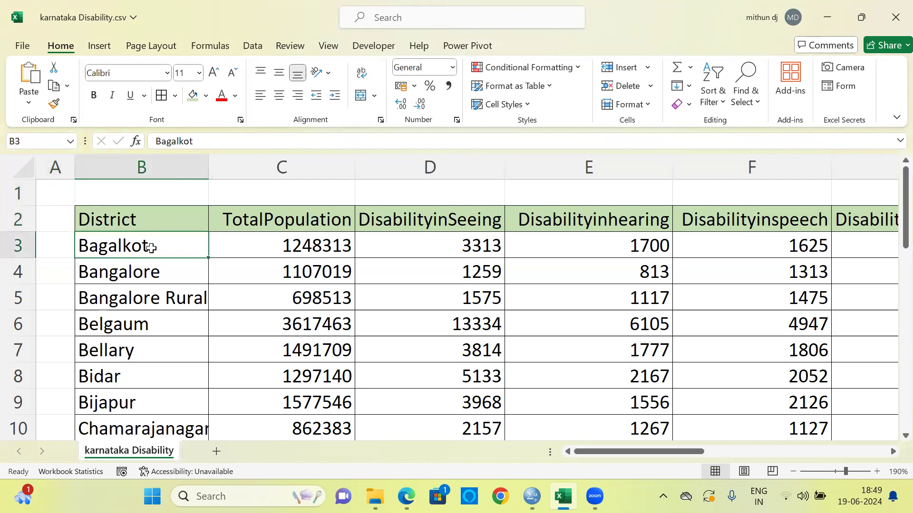
left_click(164, 272)
left_click(153, 303)
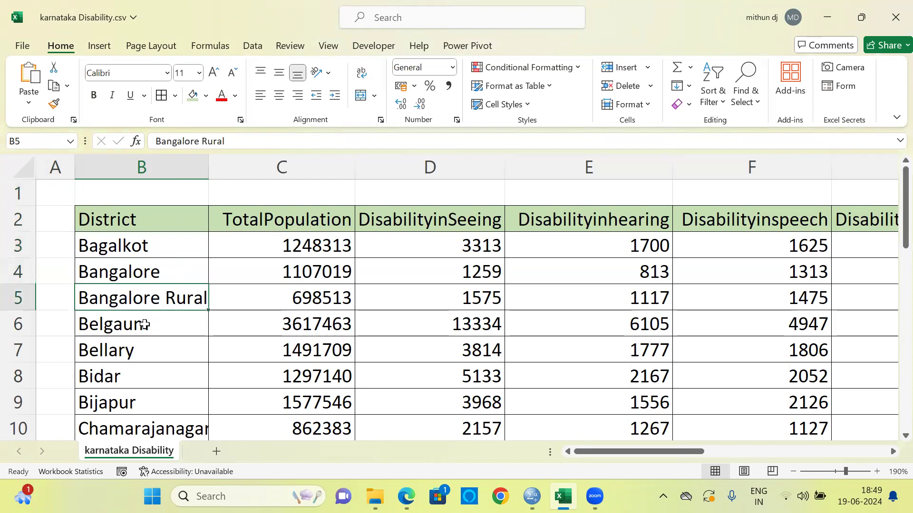
left_click(144, 326)
left_click(142, 351)
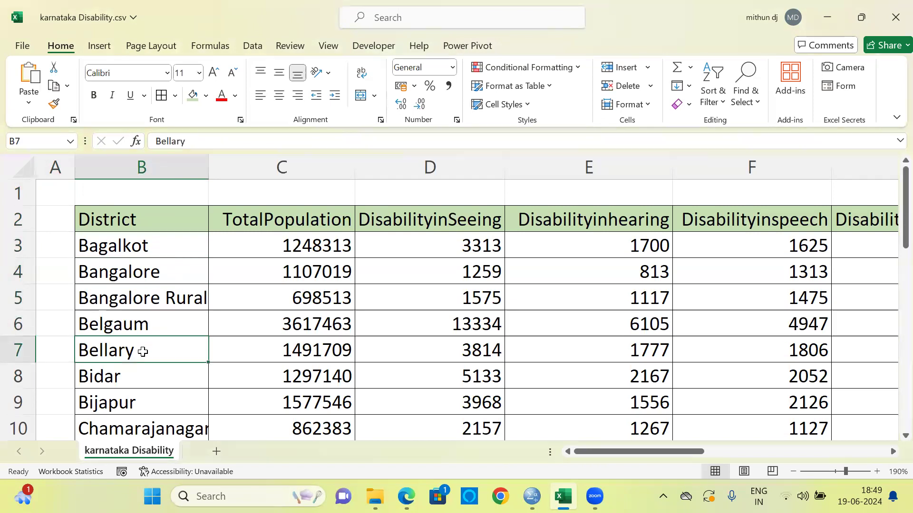
left_click(133, 379)
left_click(127, 404)
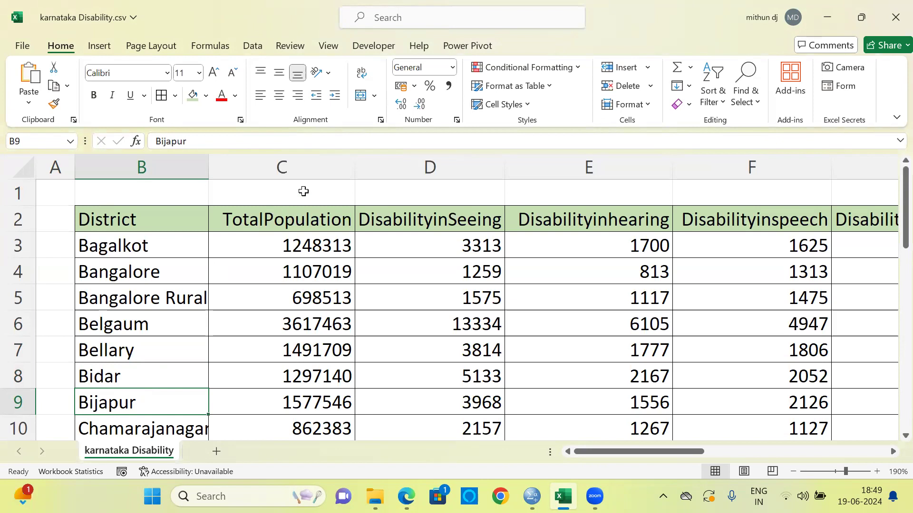
Step: Review the TotalPopulation column and the disability columns for seeing, hearing, speech and movement one by one
left_click(292, 171)
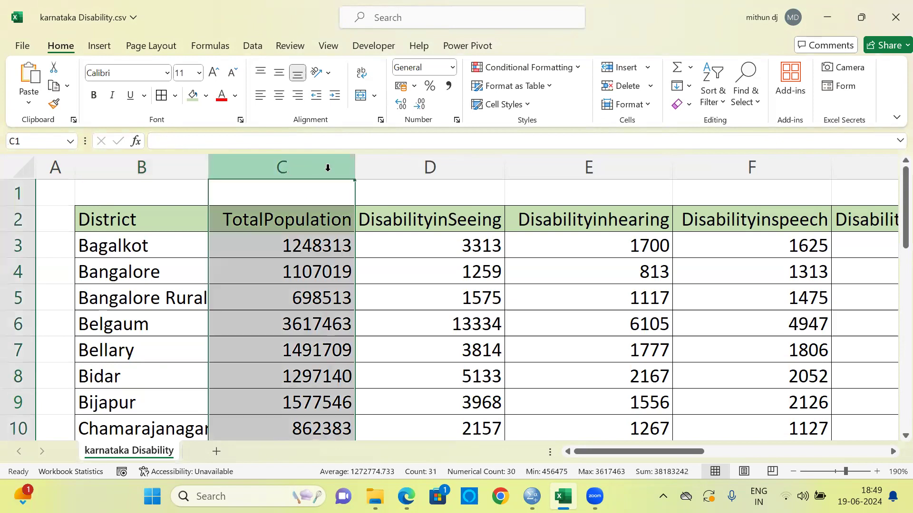
left_click(382, 164)
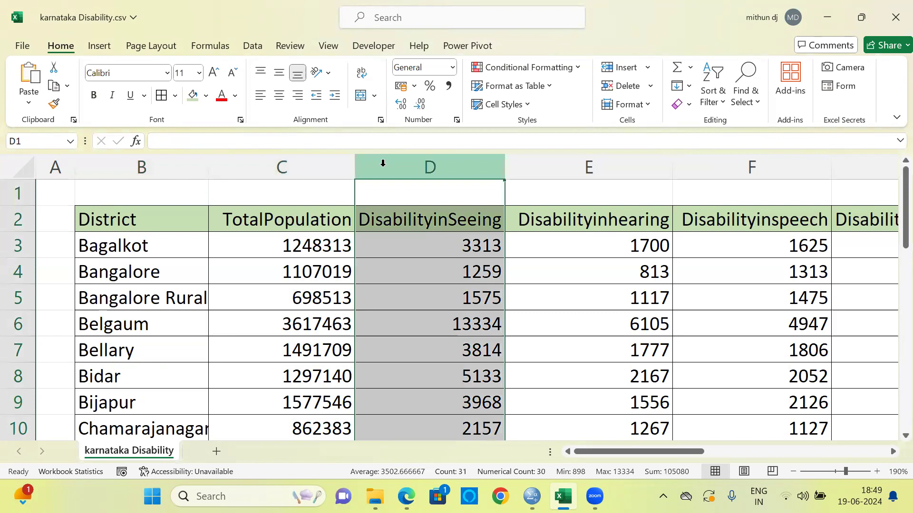
left_click(547, 167)
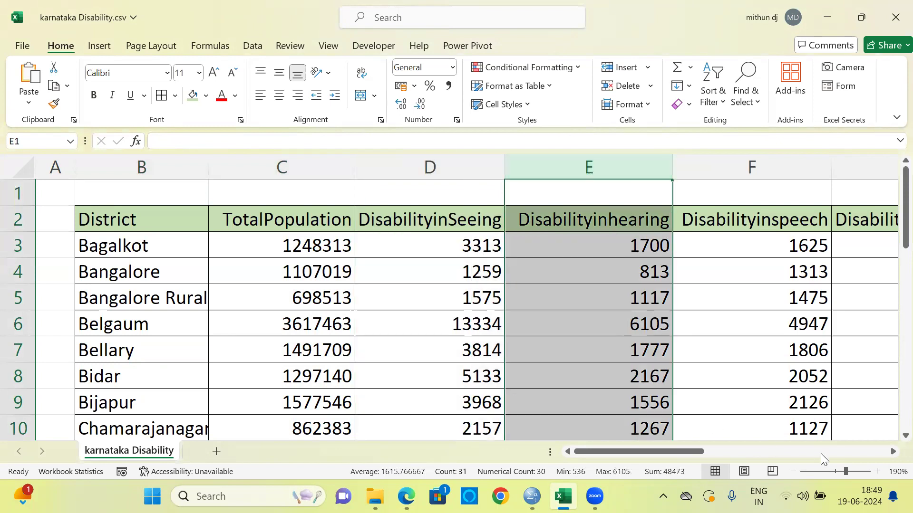
left_click(893, 451)
left_click(893, 452)
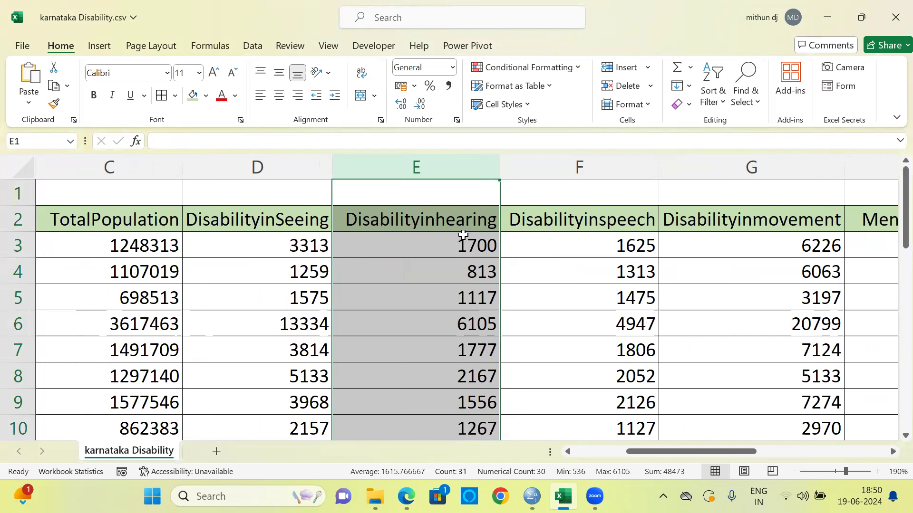
left_click(590, 169)
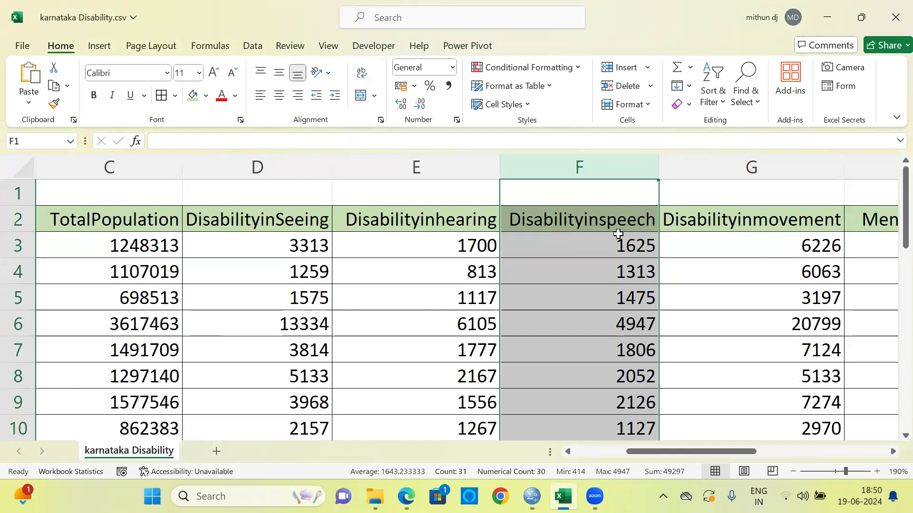
left_click(729, 170)
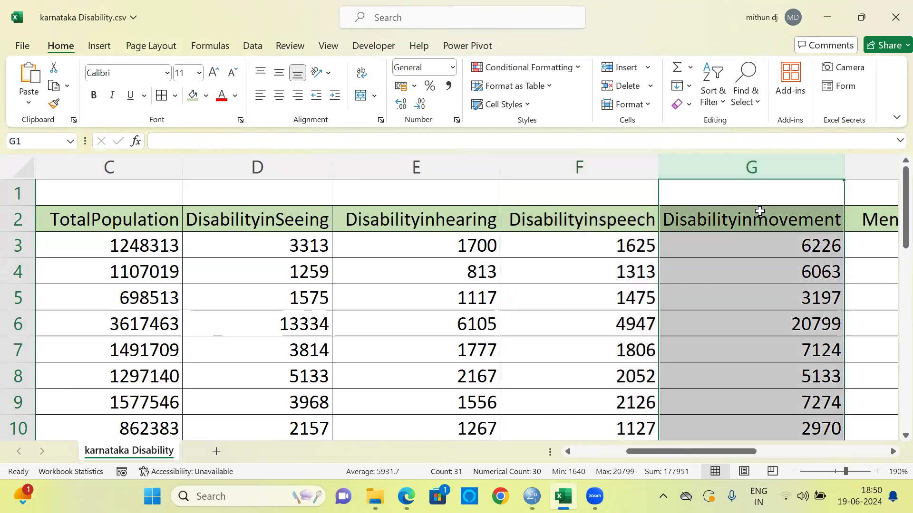
Step: Review the remaining columns one by one, from Mentalretardation and Mentalillness through OtherDisability and MultipleDisabilities to NoDisability
left_click(892, 453)
left_click(892, 453)
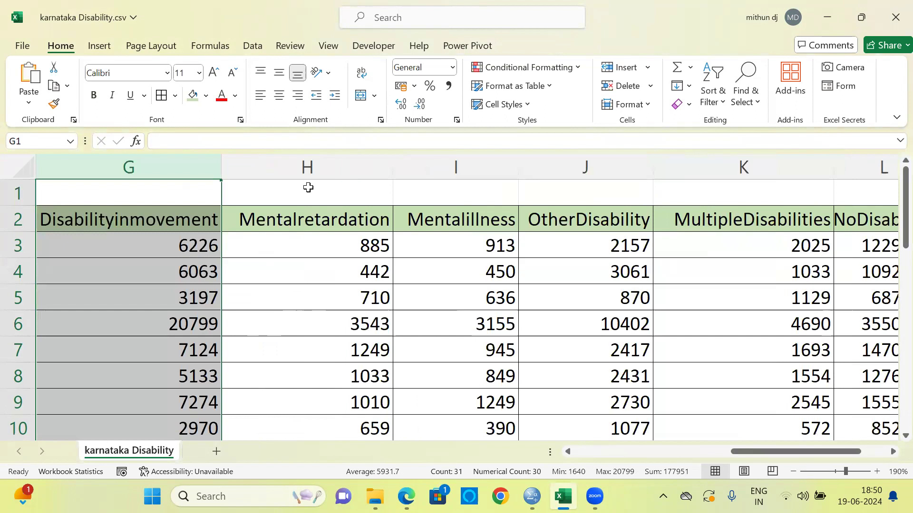
left_click(293, 166)
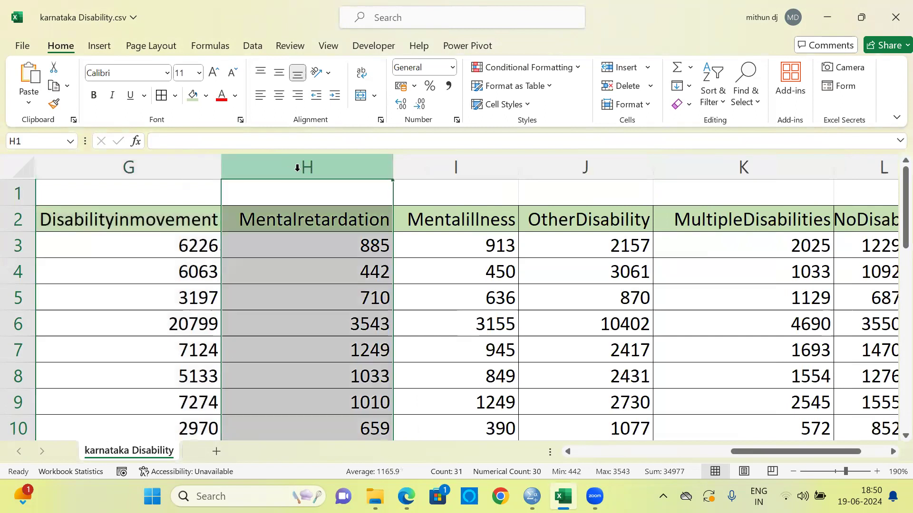
right_click(437, 164)
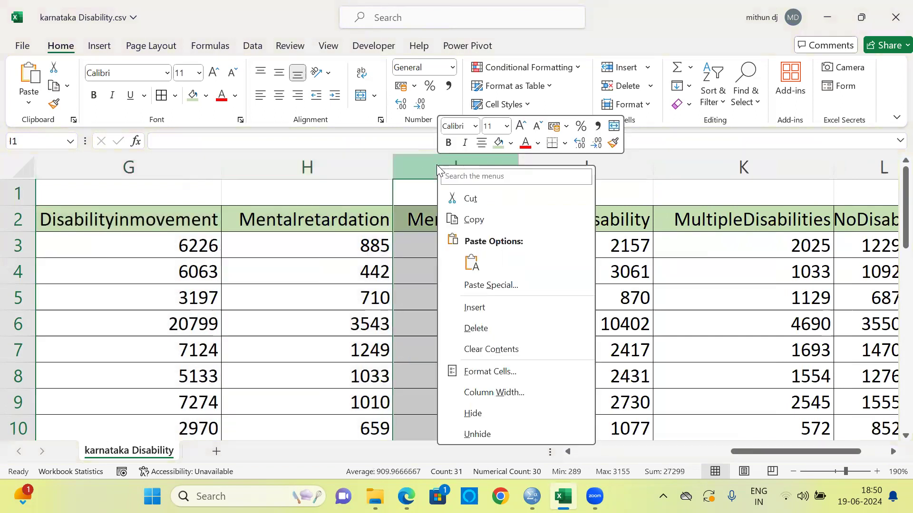
left_click(425, 163)
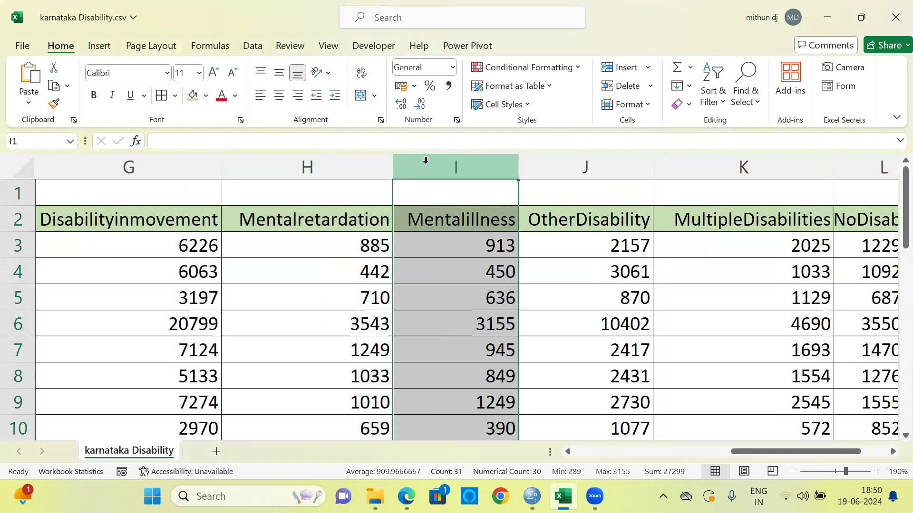
left_click(572, 167)
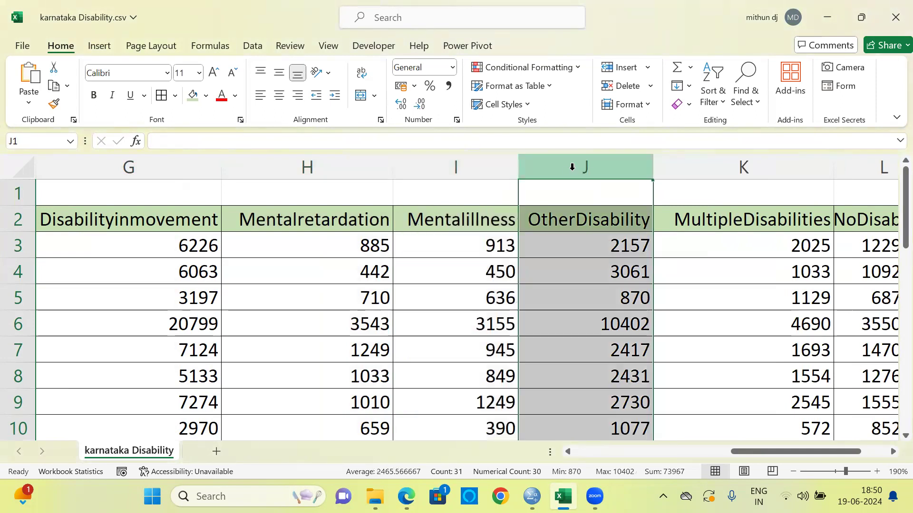
left_click(707, 169)
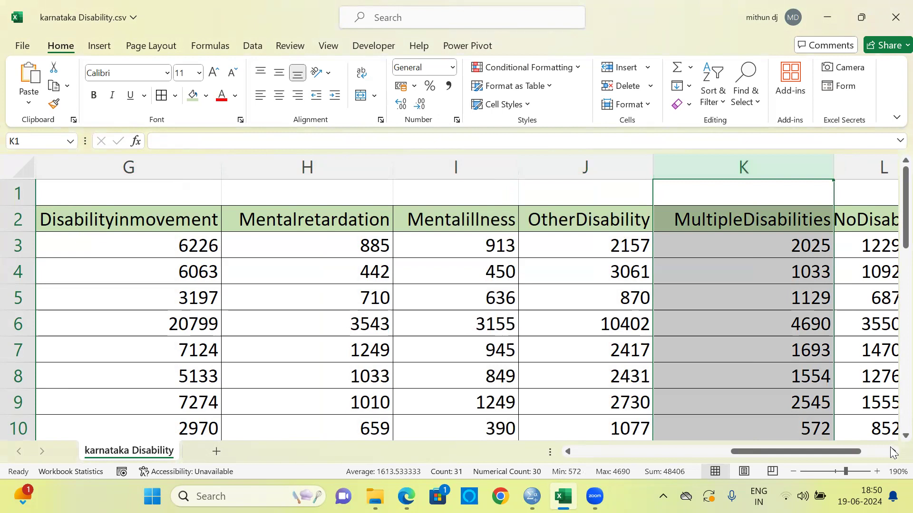
left_click(893, 451)
left_click(892, 451)
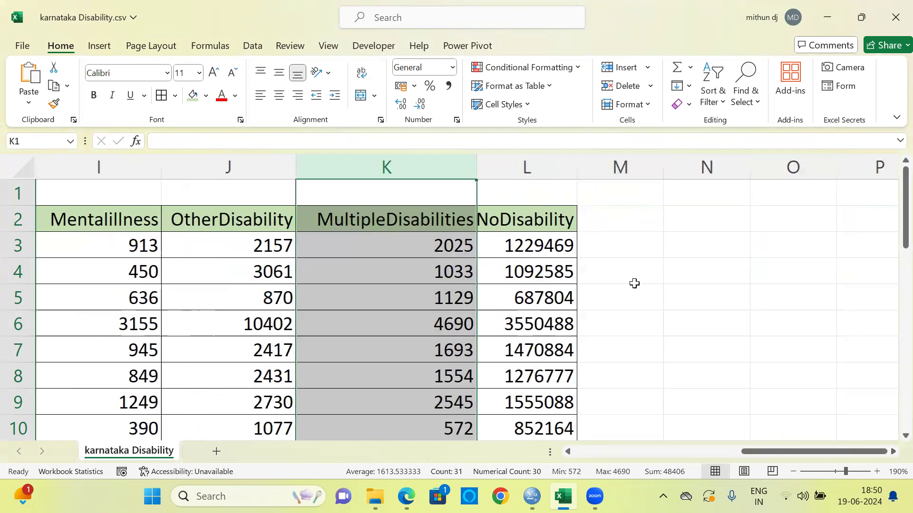
left_click(526, 167)
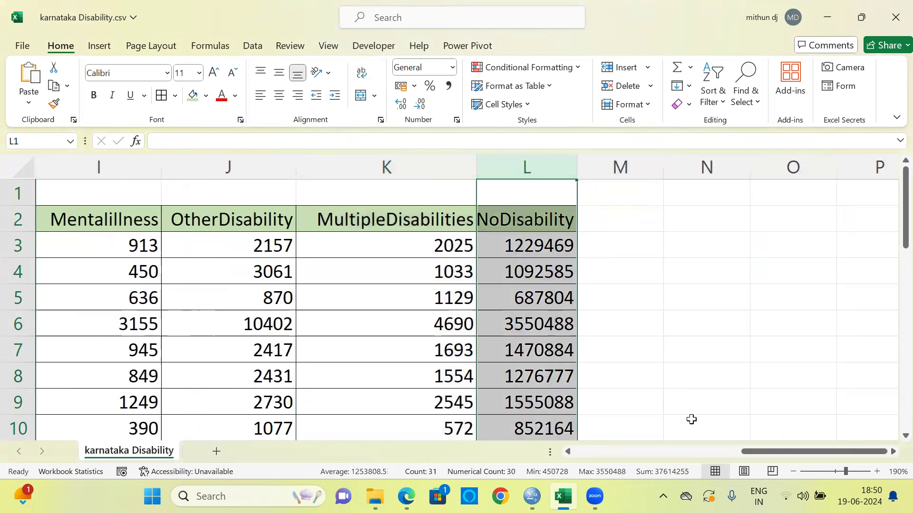
Step: Return to the start of the sheet, select all district names from Bagalkot to Yadgir, and go back to cell B1
left_click_drag(760, 448, 584, 449)
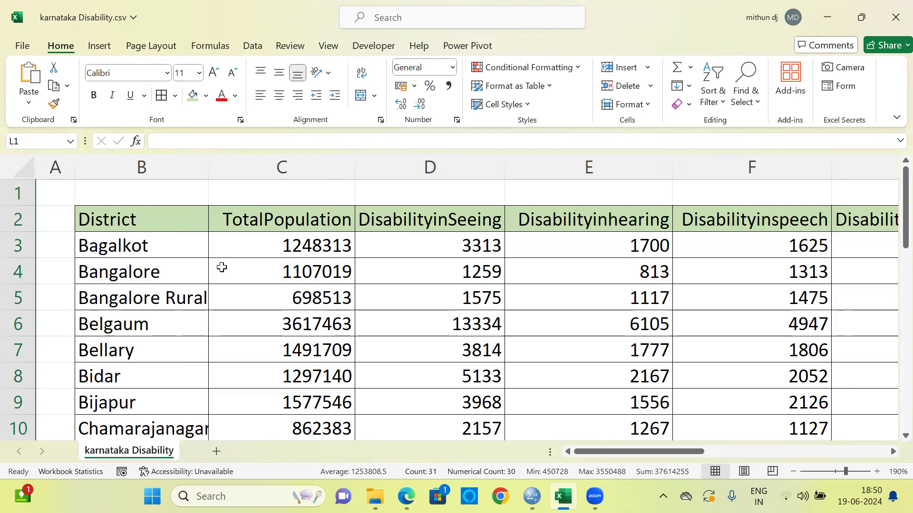
left_click(174, 249)
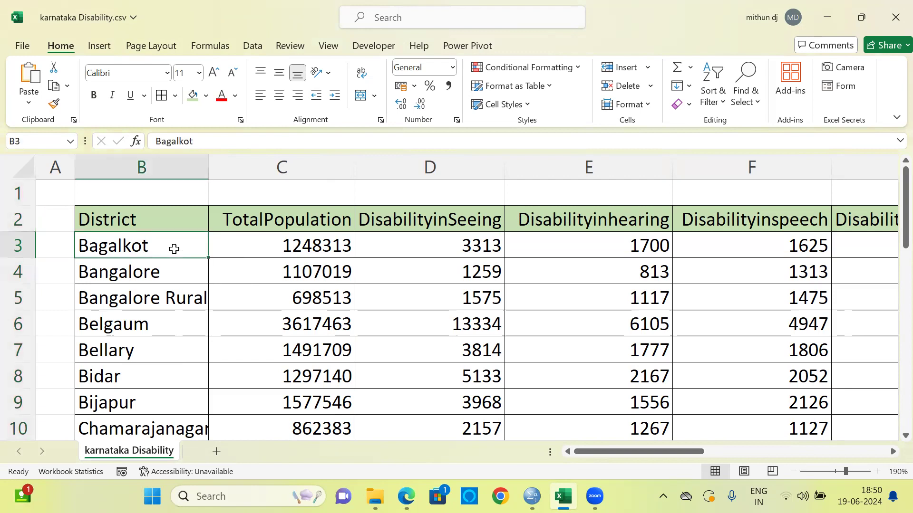
key("ctrl+shift+Down")
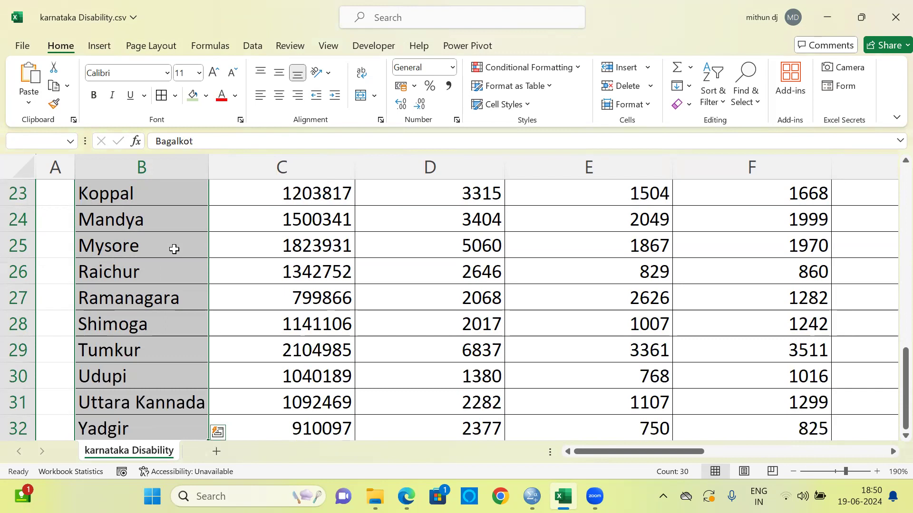
key("Up")
key("Up")
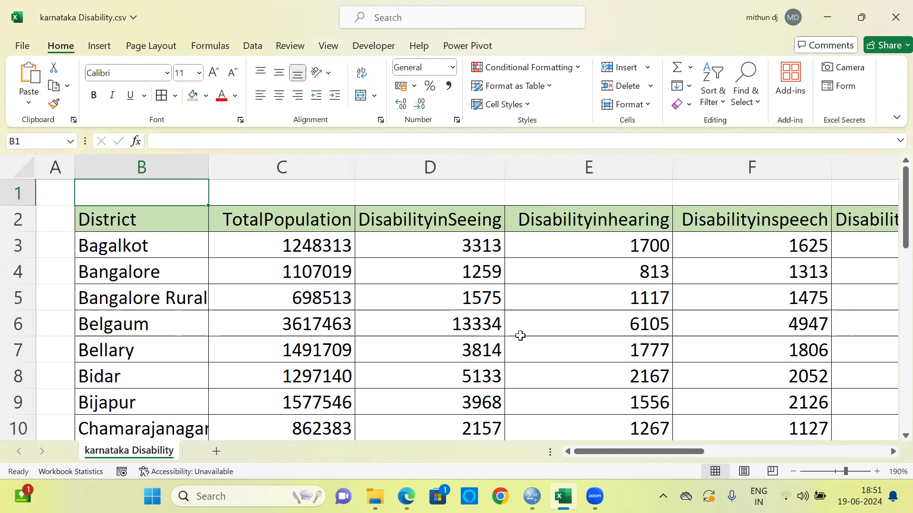
Step: Switch to the District hca1.sav dataset in SPSS and review the District, TotalPopulation, Seeing_Disability and Hearing_Disability columns
mouse_move(532, 496)
left_click(489, 431)
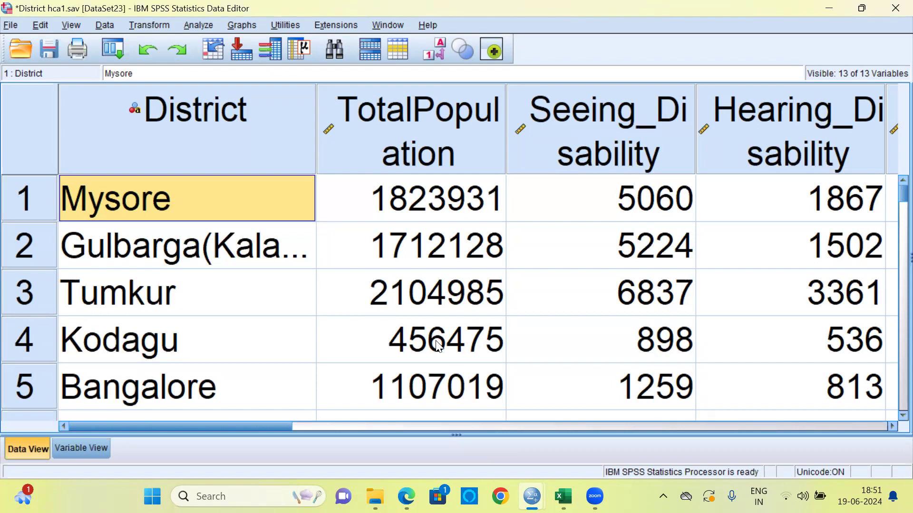
left_click(232, 166)
left_click(377, 160)
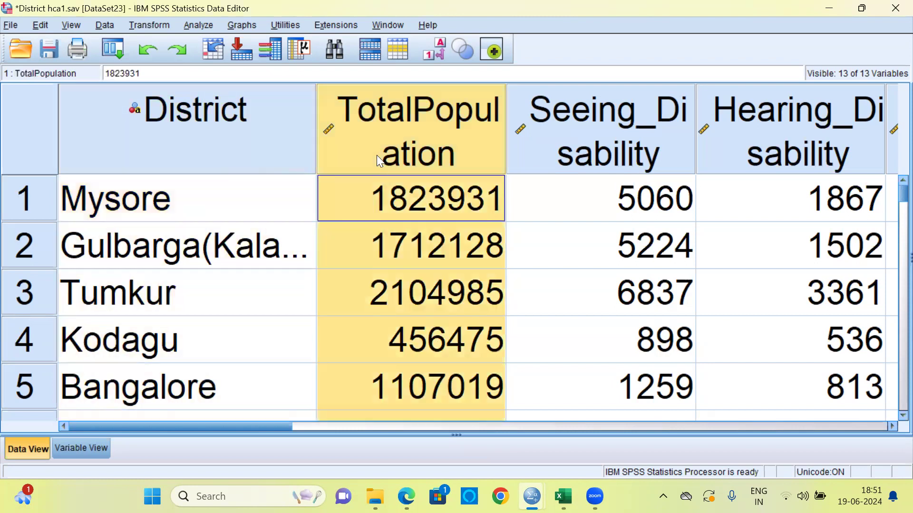
left_click(582, 145)
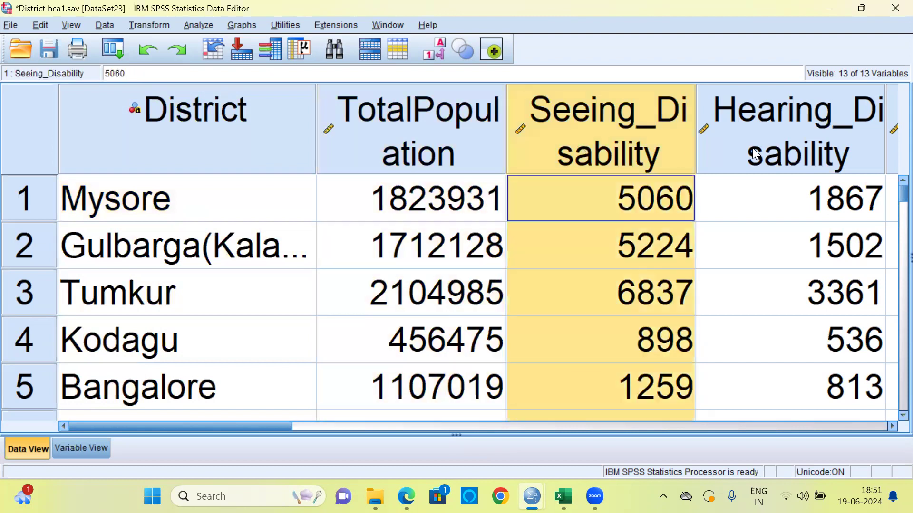
left_click(777, 146)
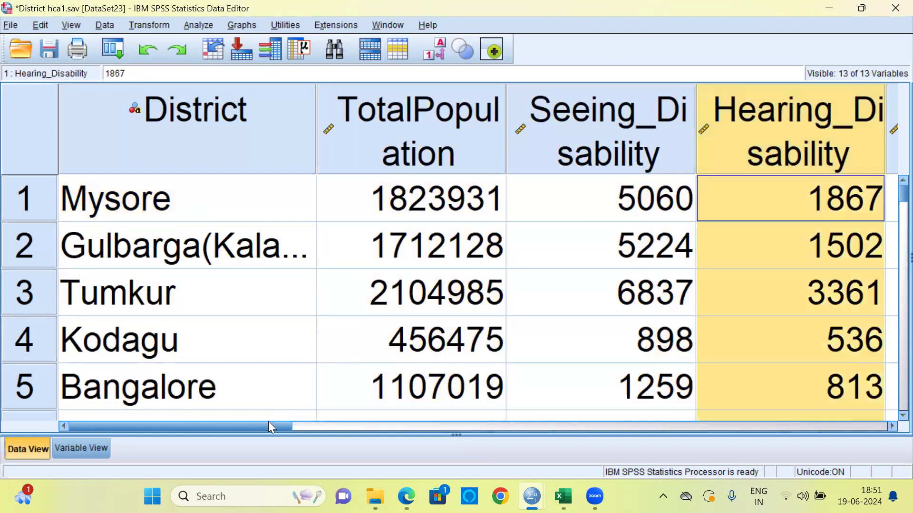
left_click_drag(263, 425, 230, 436)
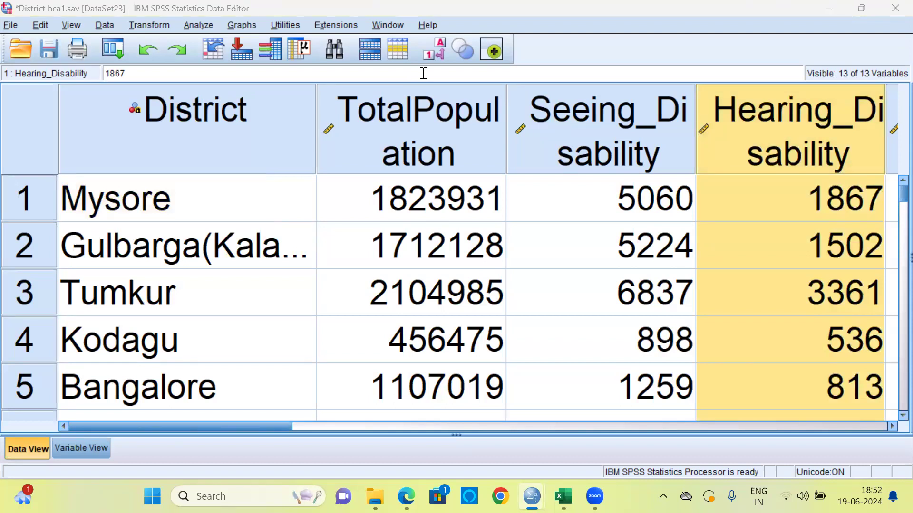
Step: Open Hierarchical Cluster Analysis, check its variables, and confirm the plots with Dendrogram, All clusters and Vertical orientation
left_click(198, 25)
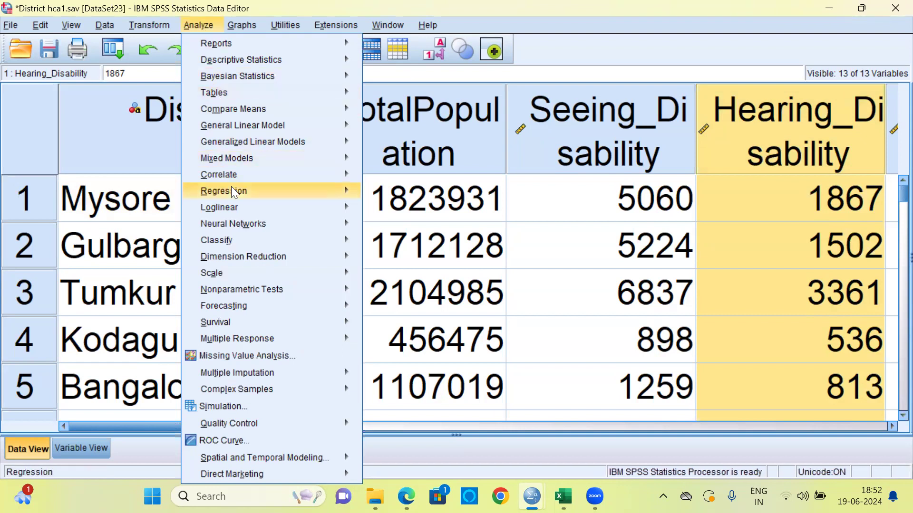
mouse_move(244, 240)
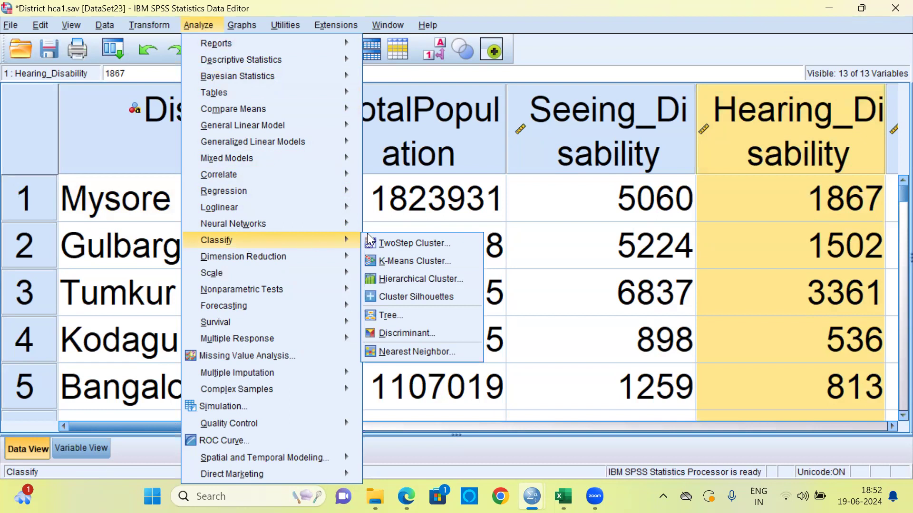
left_click(433, 278)
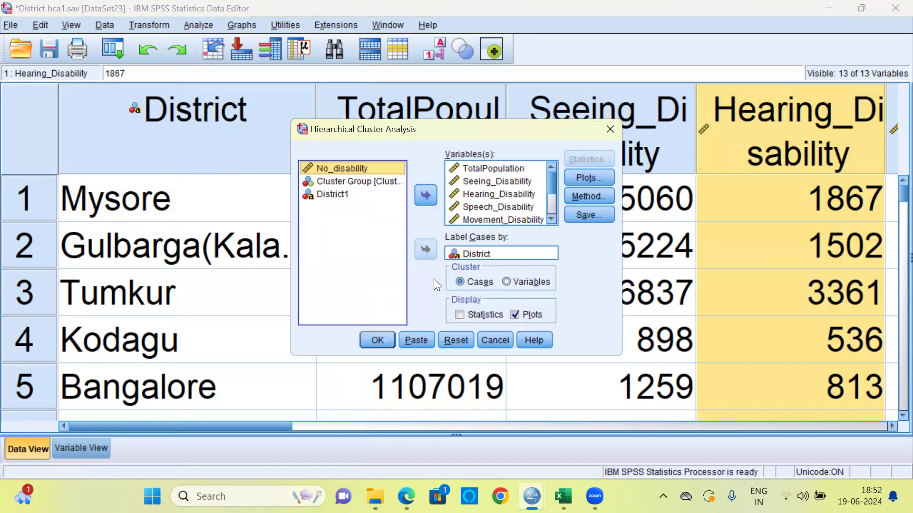
left_click(507, 167)
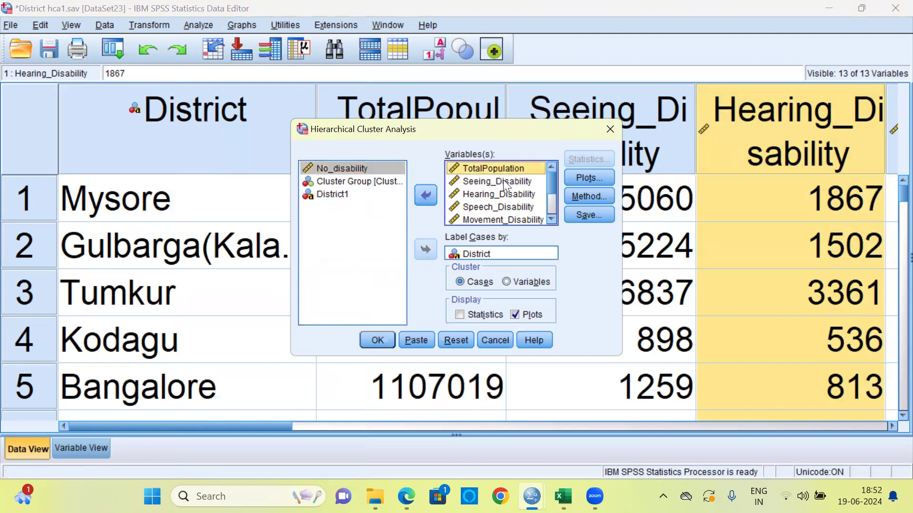
left_click(507, 181)
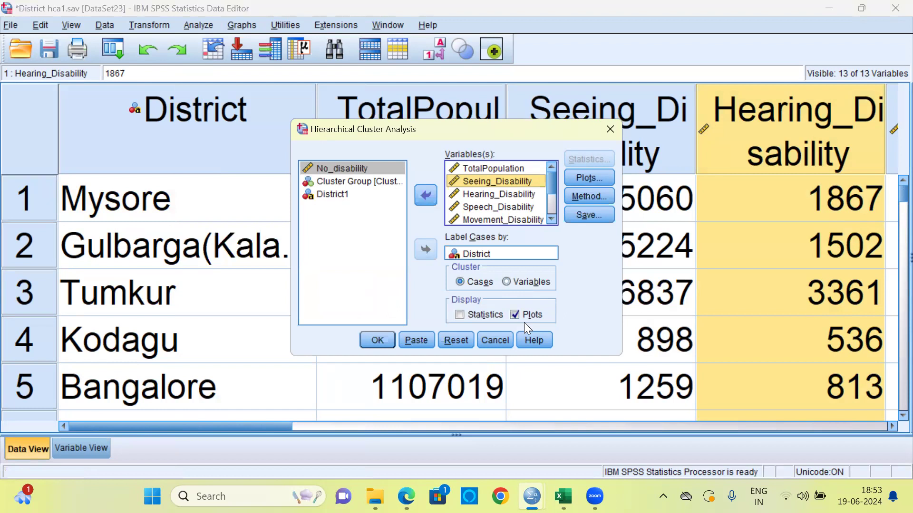
left_click(589, 180)
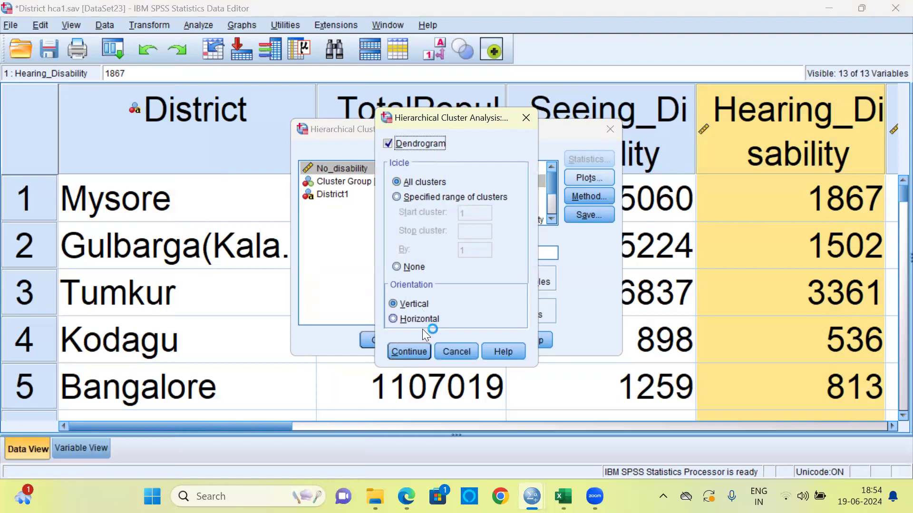
left_click(412, 353)
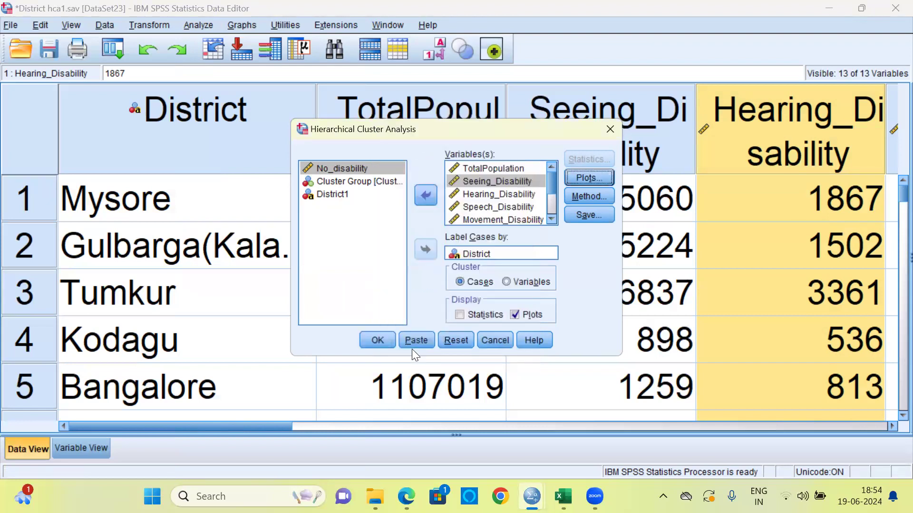
Step: Confirm the clustering method as Ward's method with Squared Euclidean distance as the interval measure, after reviewing the alternatives for both
left_click(588, 196)
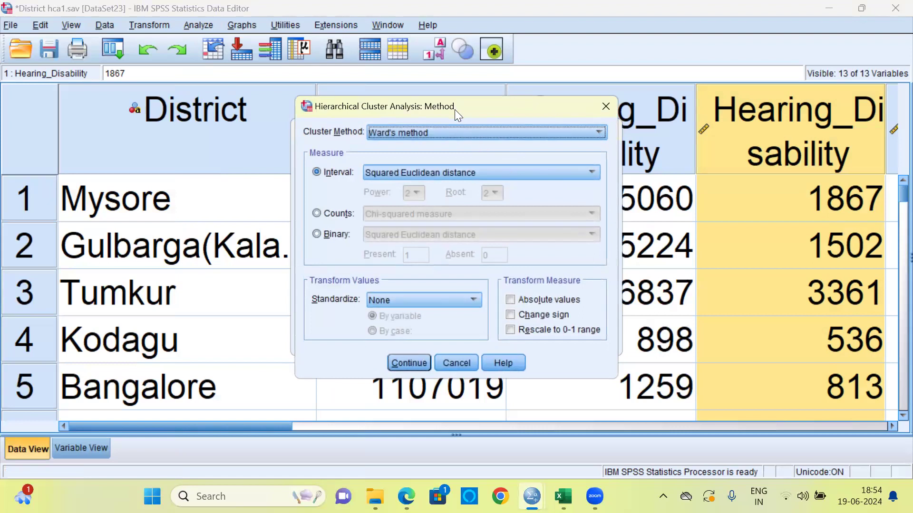
left_click_drag(454, 109, 430, 130)
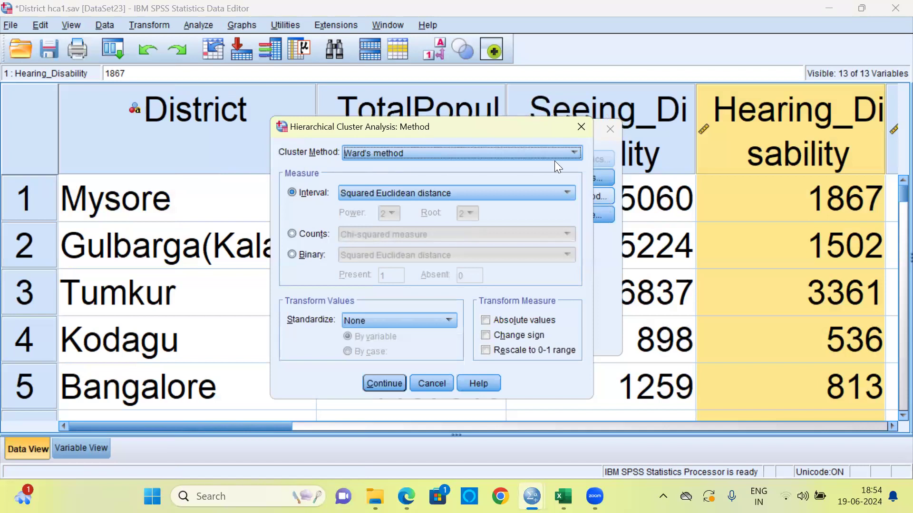
left_click(575, 153)
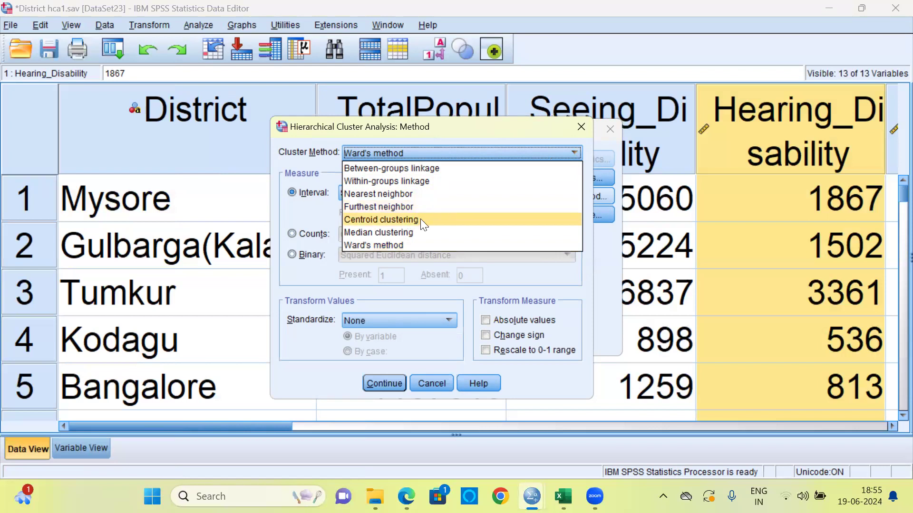
left_click(416, 245)
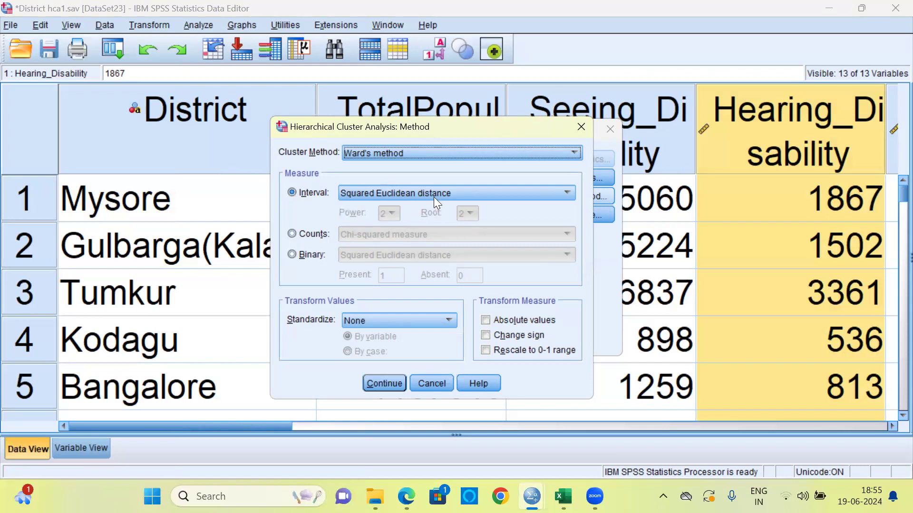
left_click(674, 105)
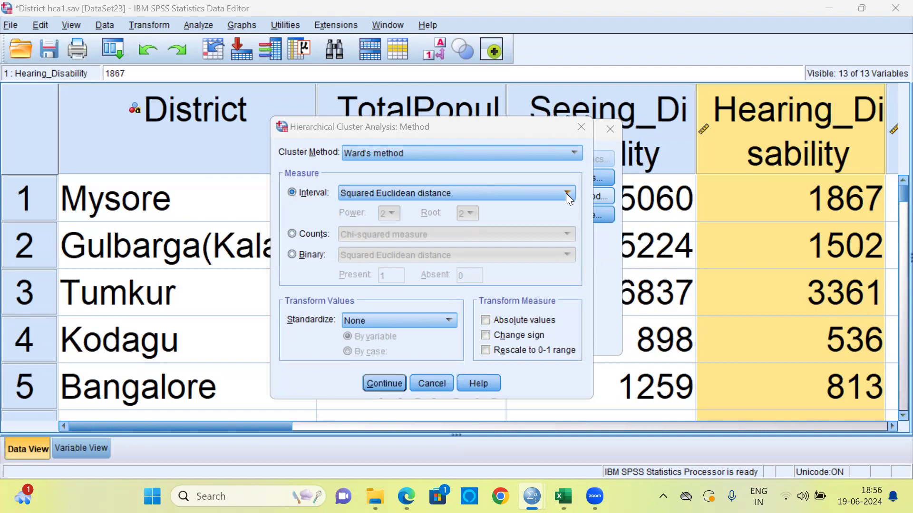
left_click(567, 193)
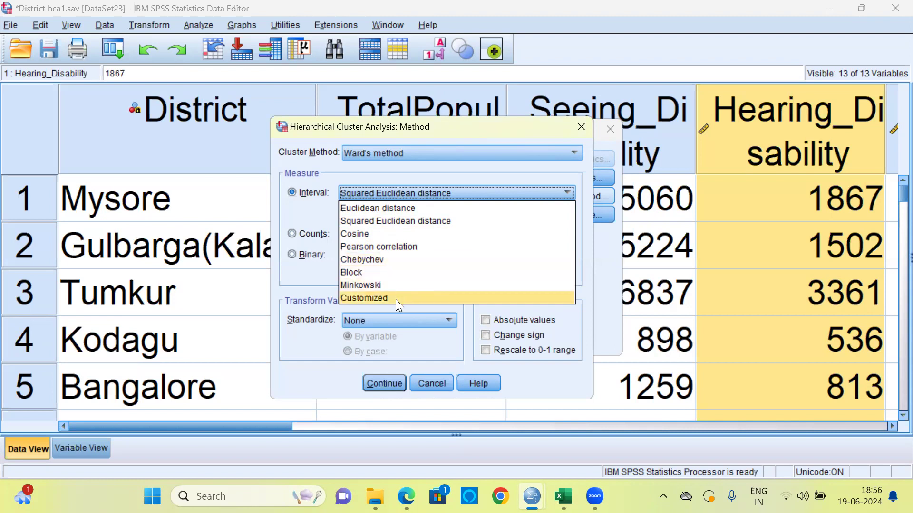
left_click(414, 221)
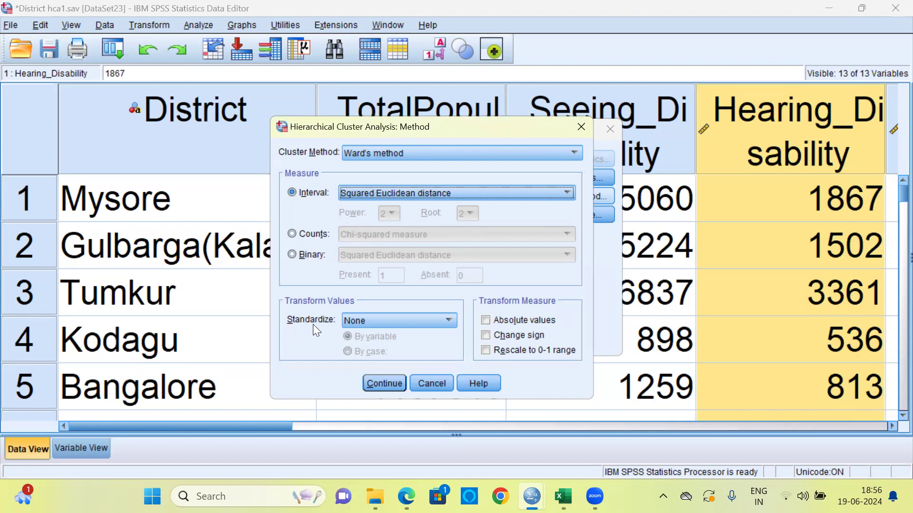
left_click(382, 383)
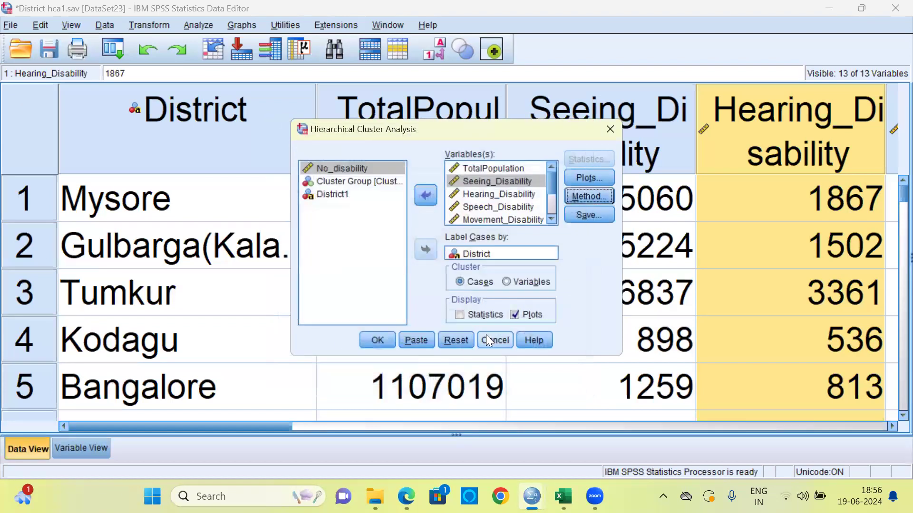
left_click(591, 217)
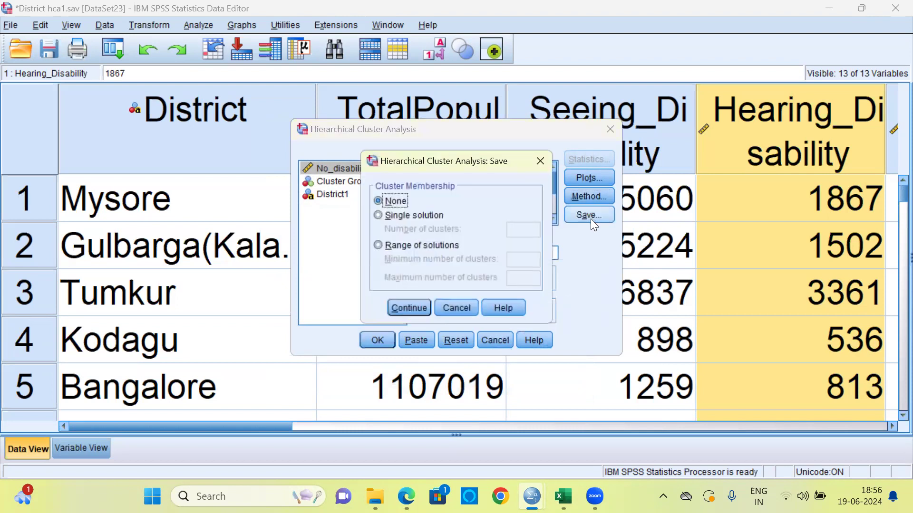
left_click(378, 216)
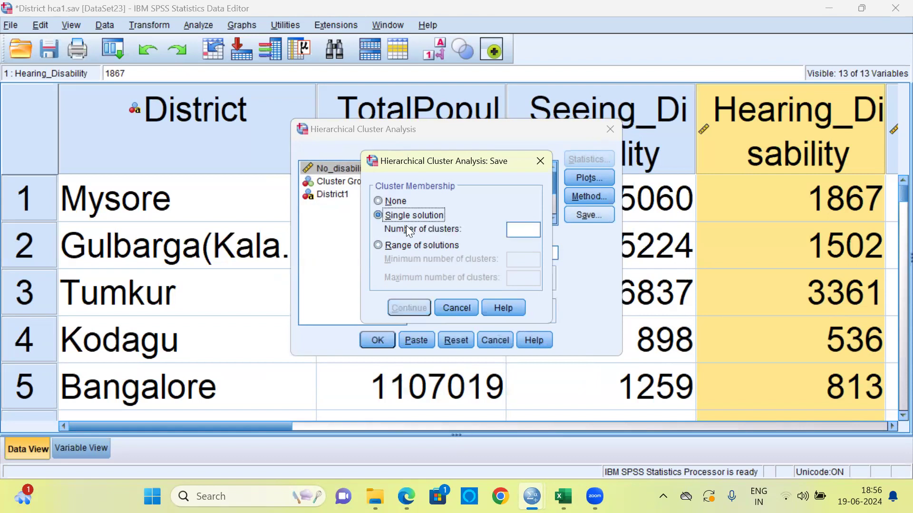
left_click(524, 232)
left_click(463, 310)
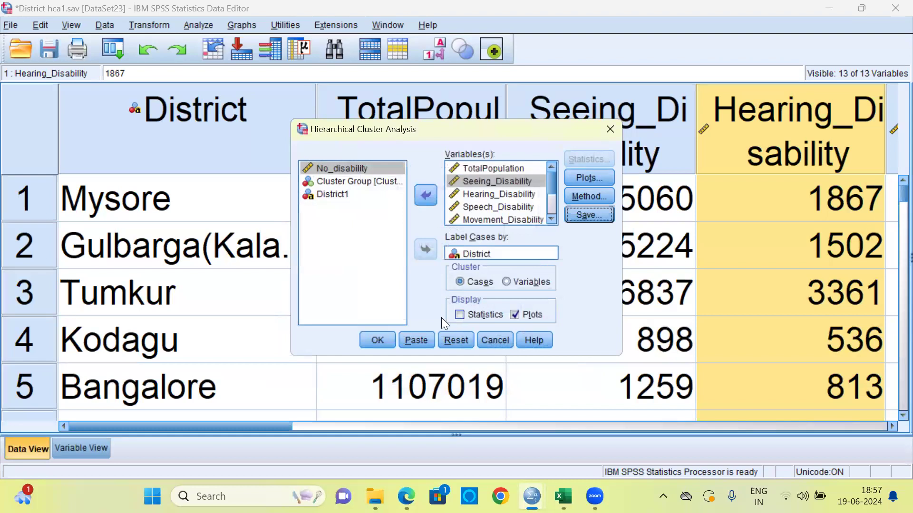
Step: Run the cluster analysis and examine the Ward linkage dendrogram in the Chart Editor, closing the editor when done
left_click(379, 340)
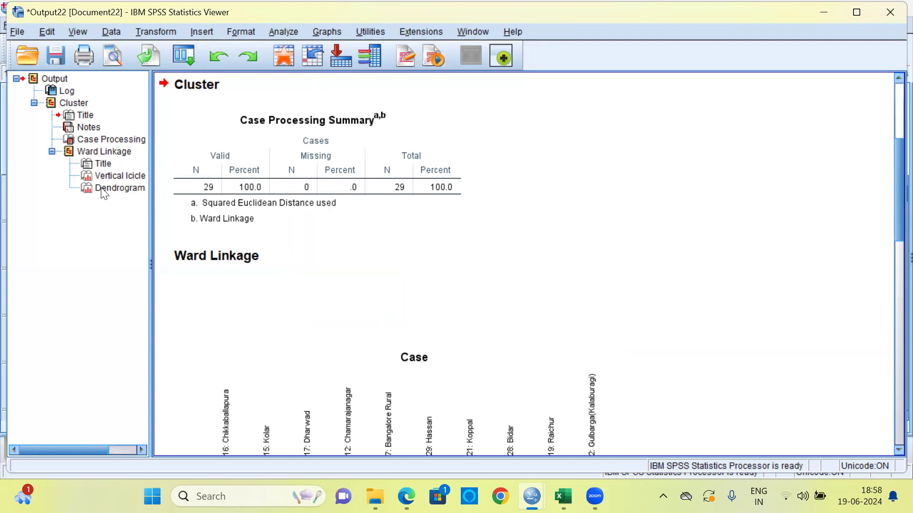
left_click(106, 190)
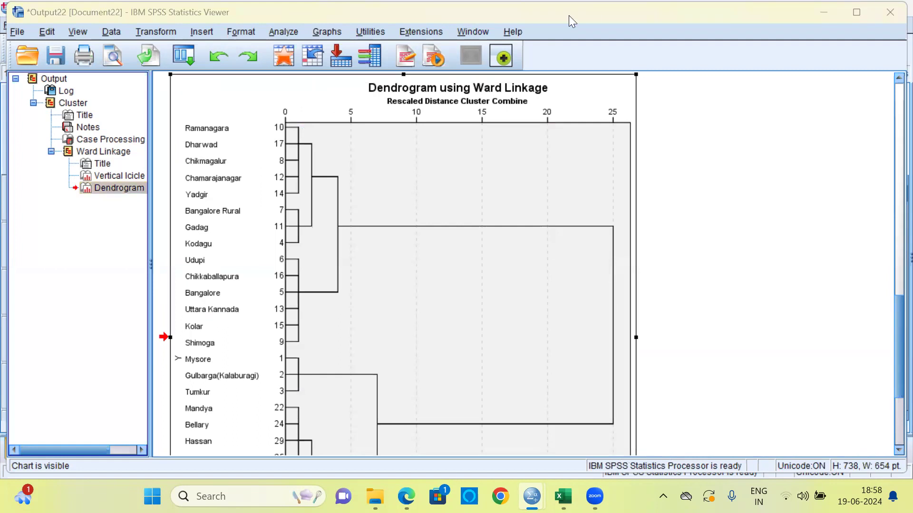
left_click(559, 145)
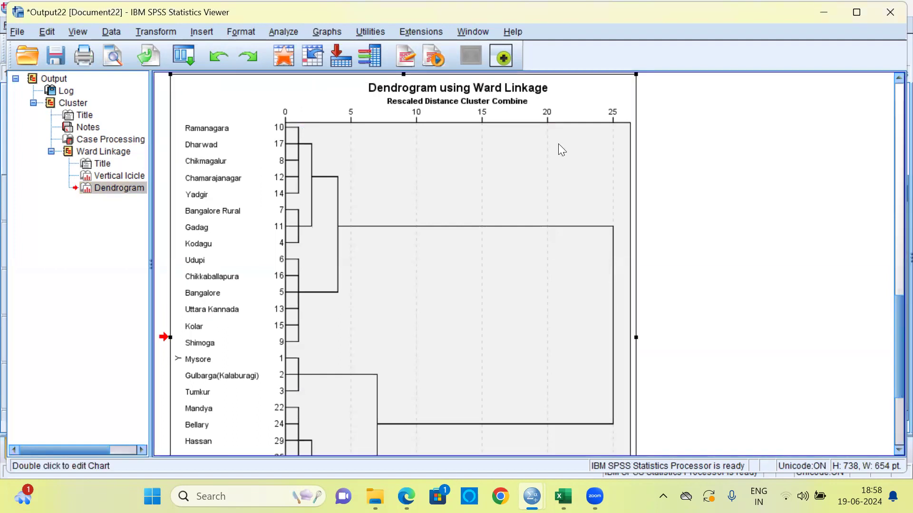
double_click(559, 144)
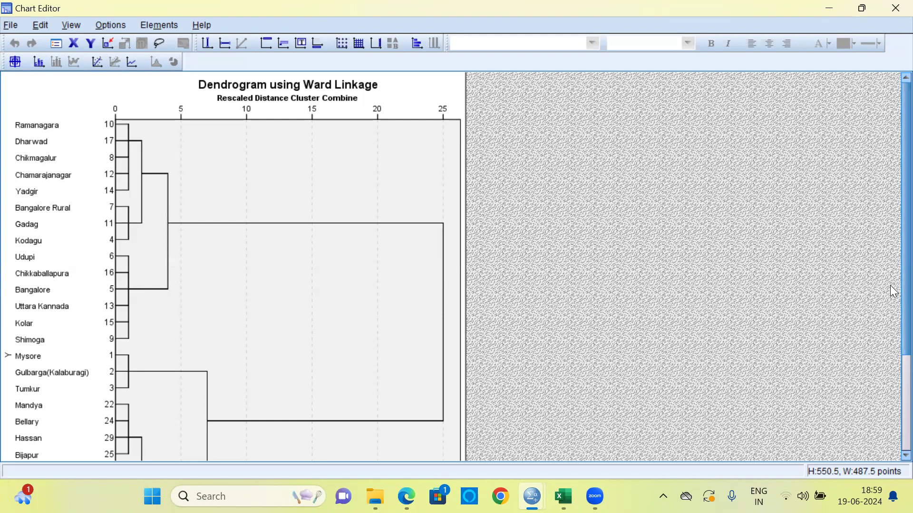
left_click_drag(891, 285, 890, 305)
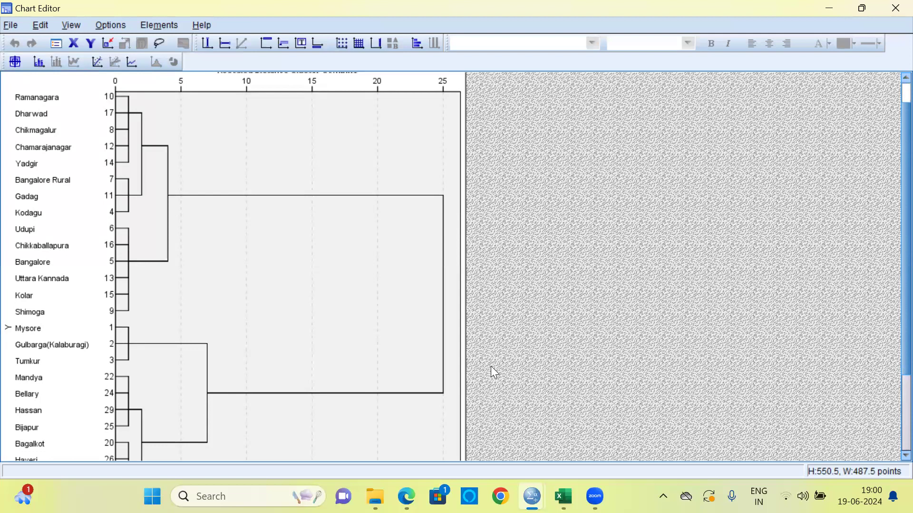
left_click(894, 9)
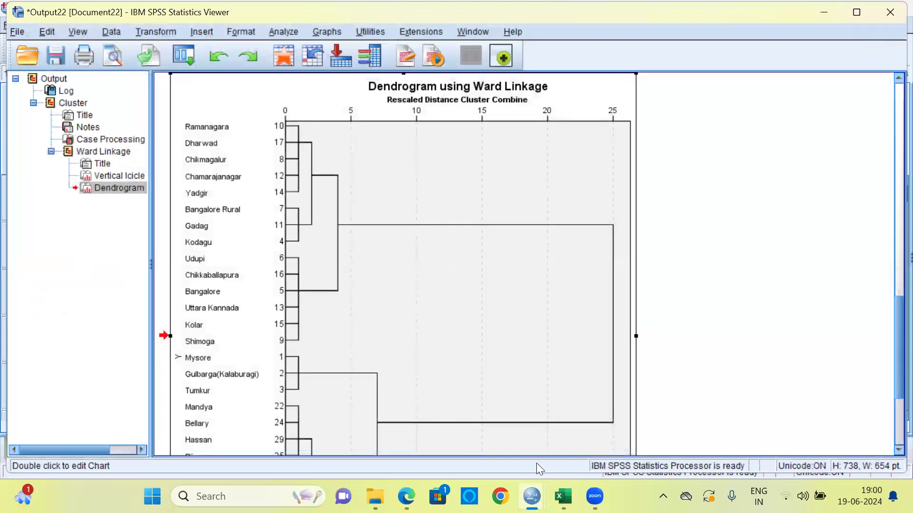
Step: Return to the District hca1.sav dataset and bring the Cluster and District1 columns into view side by side
mouse_move(532, 497)
left_click(486, 419)
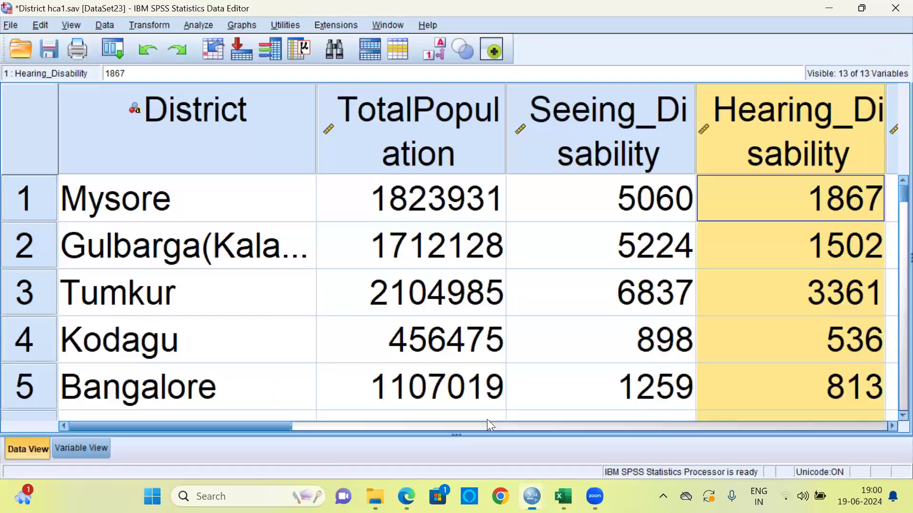
left_click_drag(271, 425, 708, 430)
left_click(683, 153)
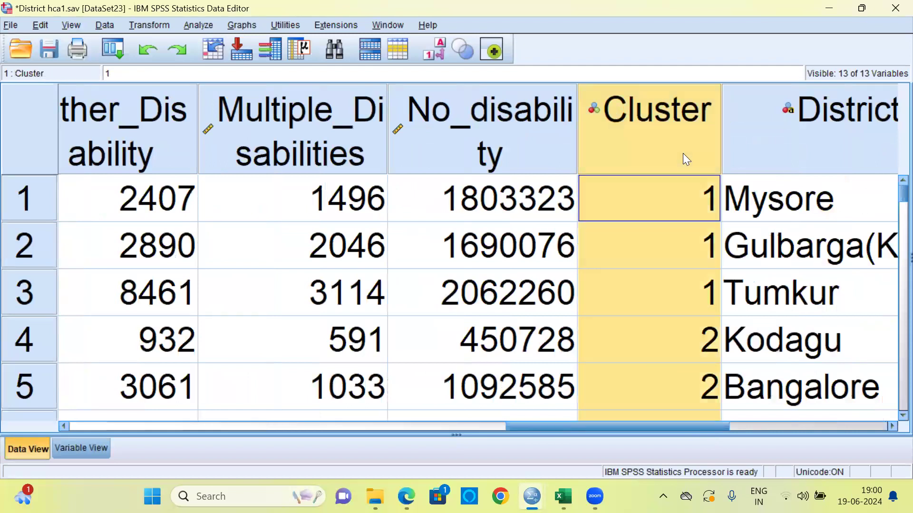
left_click(527, 60)
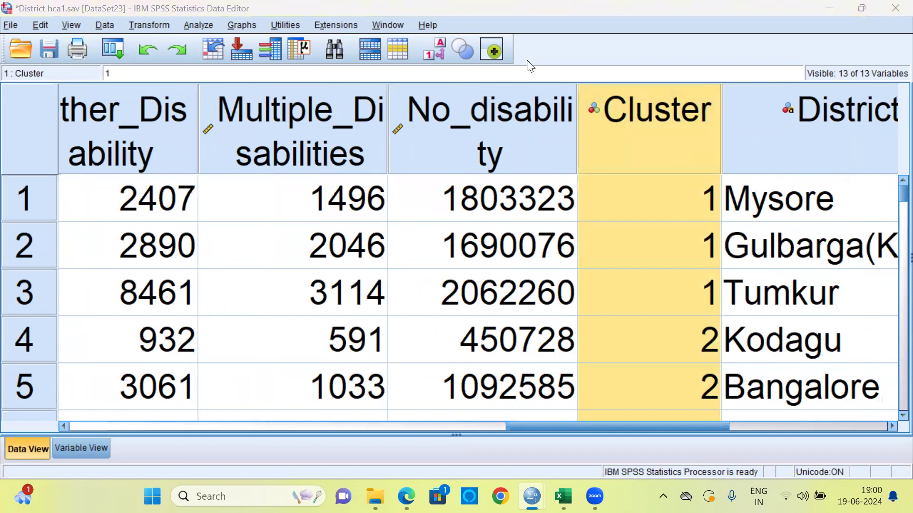
left_click(666, 196)
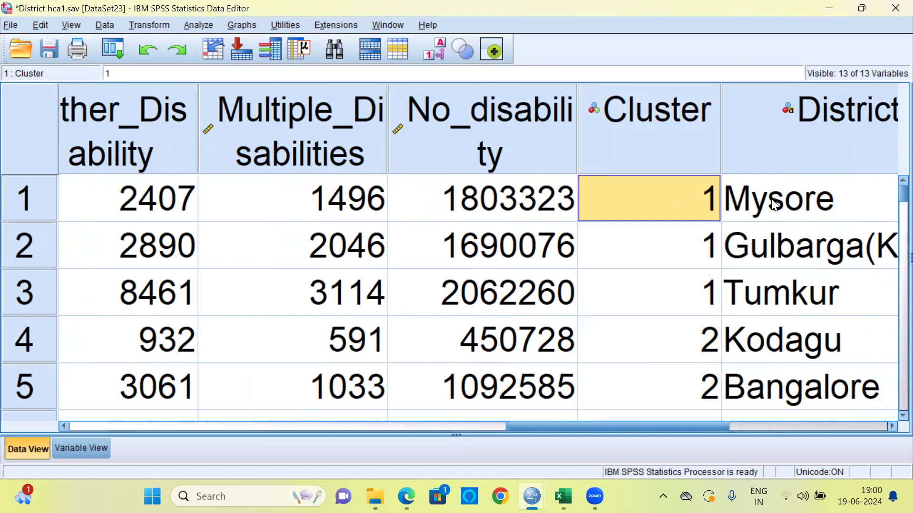
left_click(892, 426)
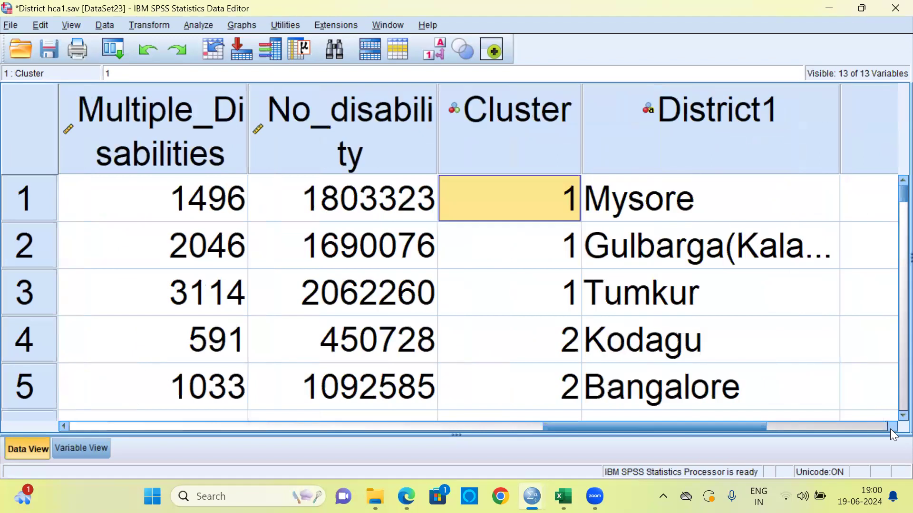
Step: Review the cluster 1 districts Mysore, Gulbarga and Tumkur, and select their values in the Cluster column
left_click(668, 212)
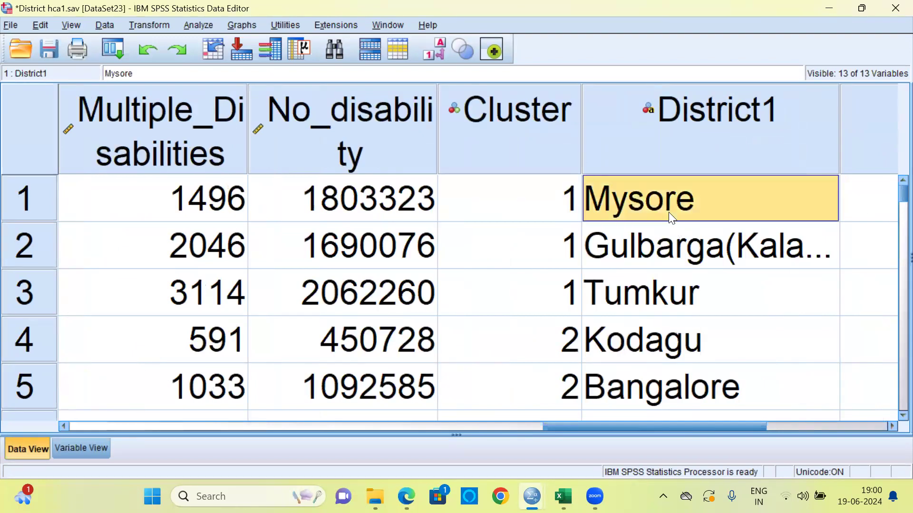
left_click(663, 247)
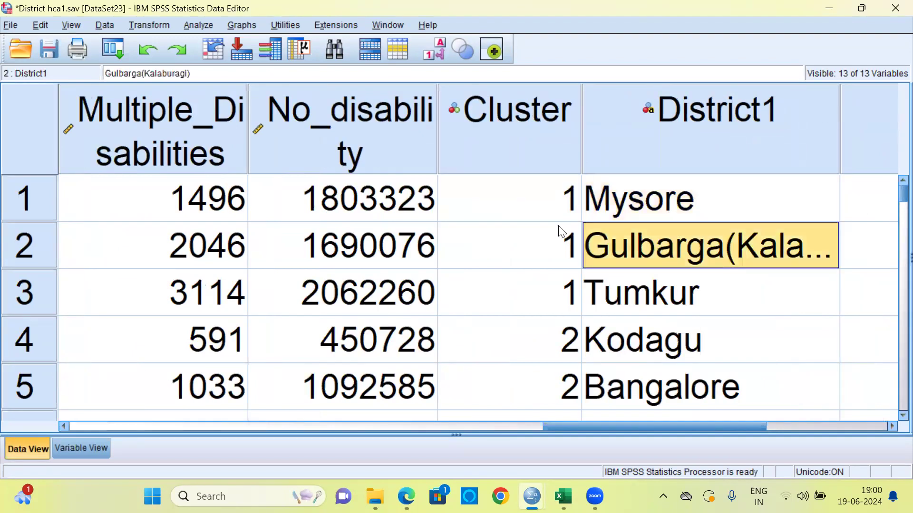
left_click(630, 299)
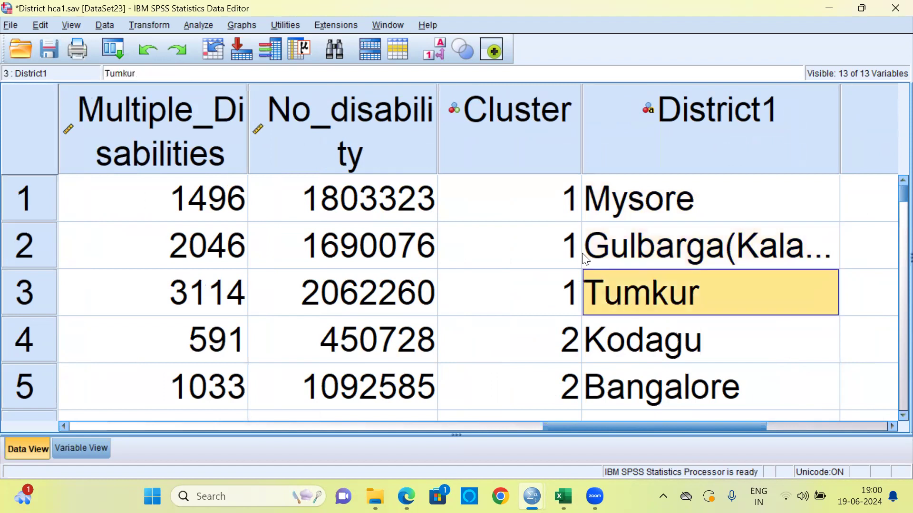
left_click_drag(561, 208, 548, 287)
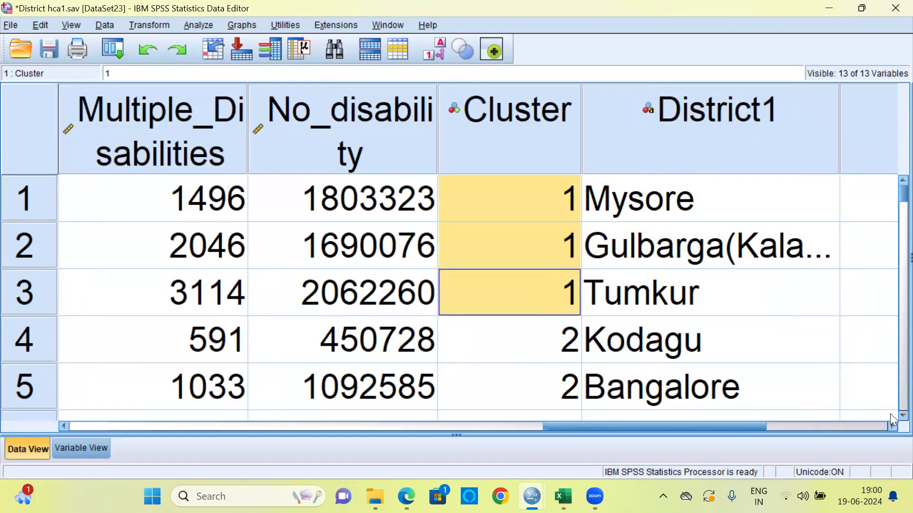
Step: Review the cluster 2 districts from Kodagu to Chikmagalur by selecting their Cluster values in rows 4 to 8
scroll(890, 414, "down", 3)
left_click(557, 203)
left_click_drag(557, 203, 546, 377)
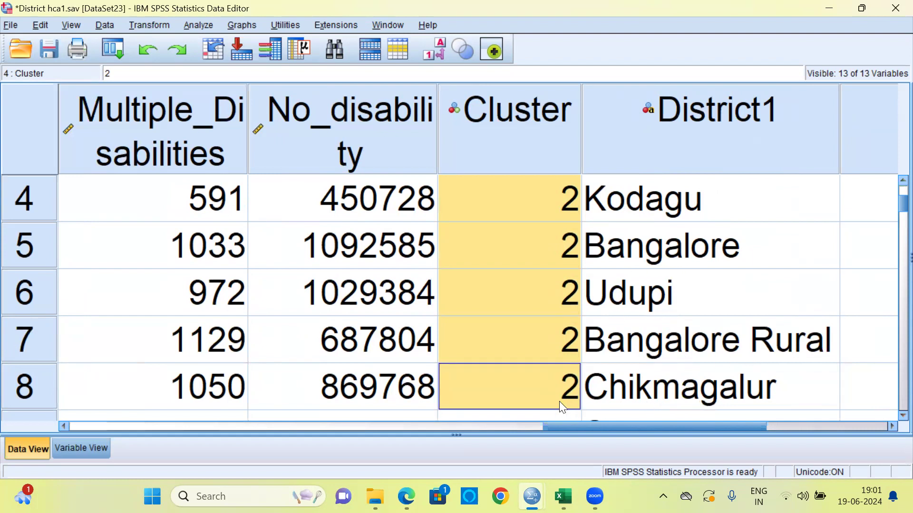
left_click(530, 377)
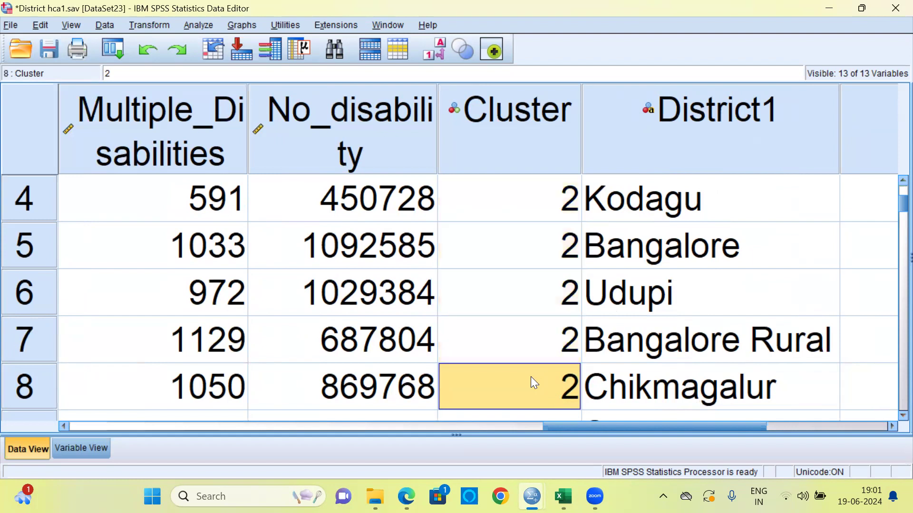
Step: Go to the end of the data and review the cluster 3 districts Haveri, Chitradurga, Bidar and Hassan
key("ctrl+Down")
key("Up")
key("Up")
key("Up")
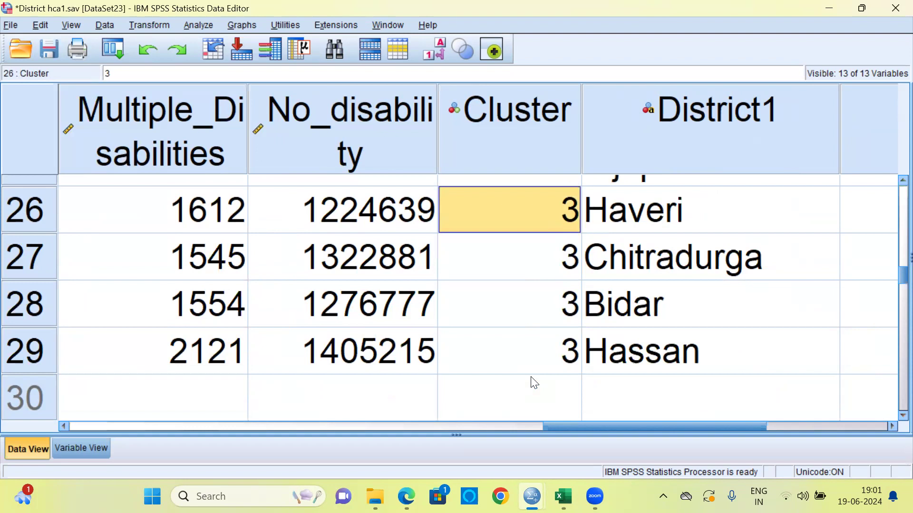
key("Right")
key("Down")
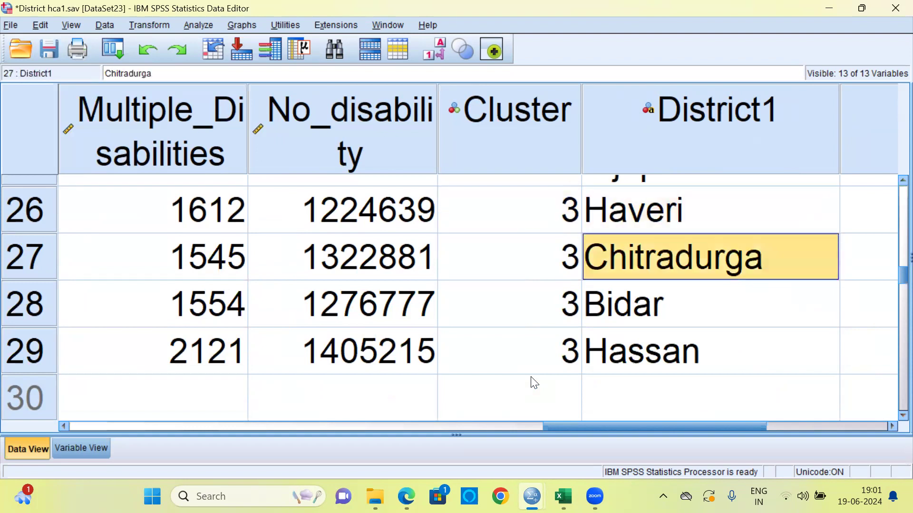
key("Down")
key("Down")
key("Up")
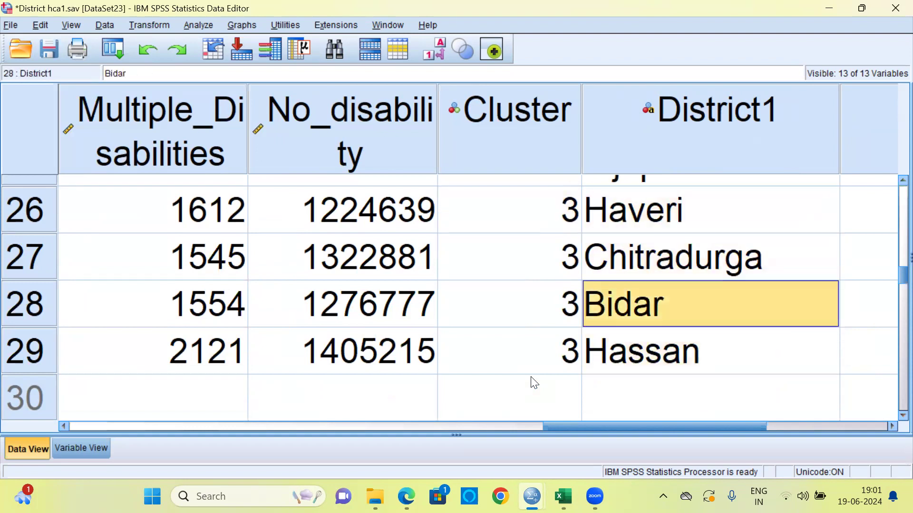
key("Up")
key("Up")
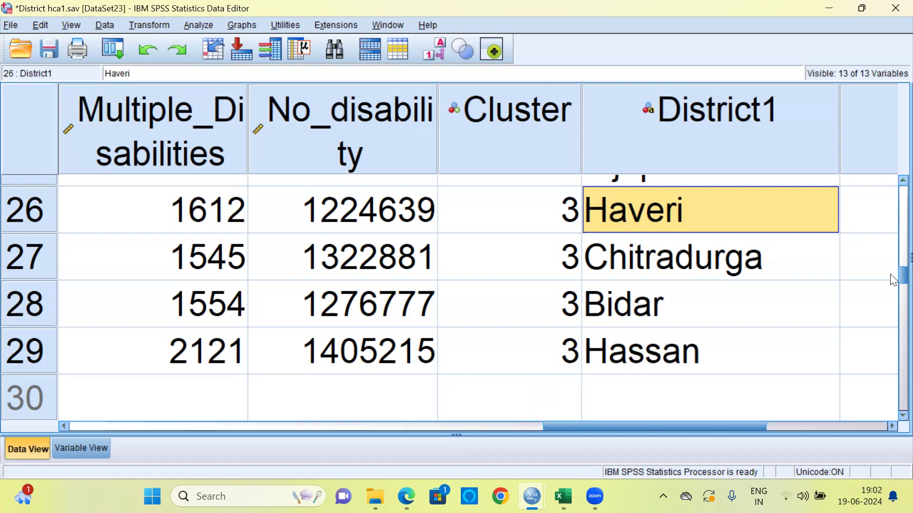
Step: Return to the first data row and start a custom table with Cluster Group as the row variable
left_click_drag(892, 284, 893, 197)
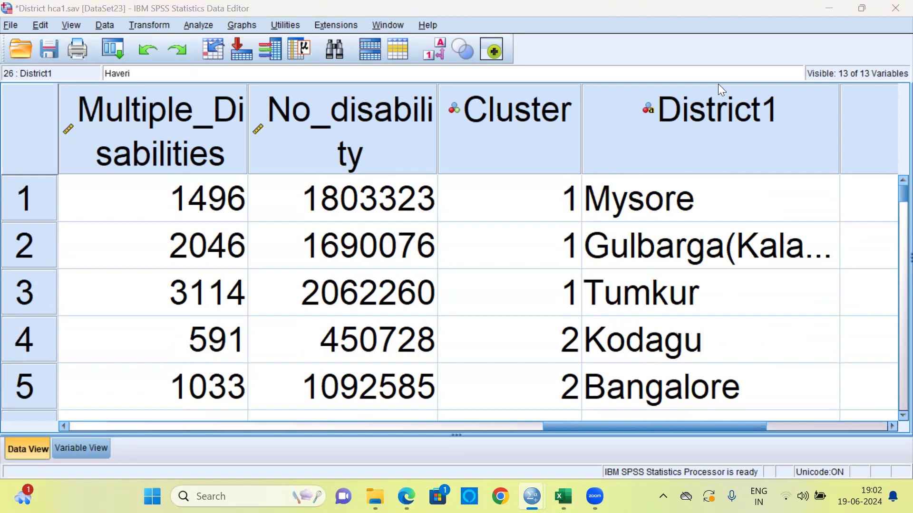
left_click(197, 25)
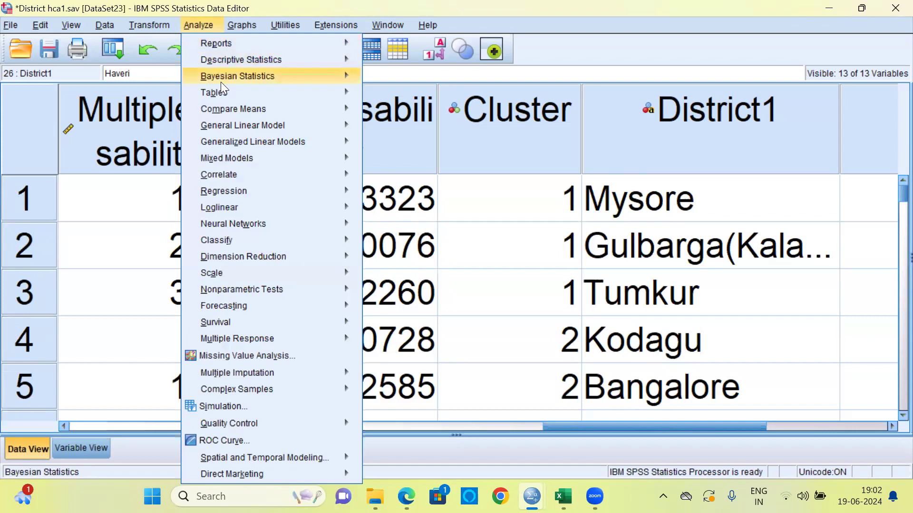
mouse_move(222, 95)
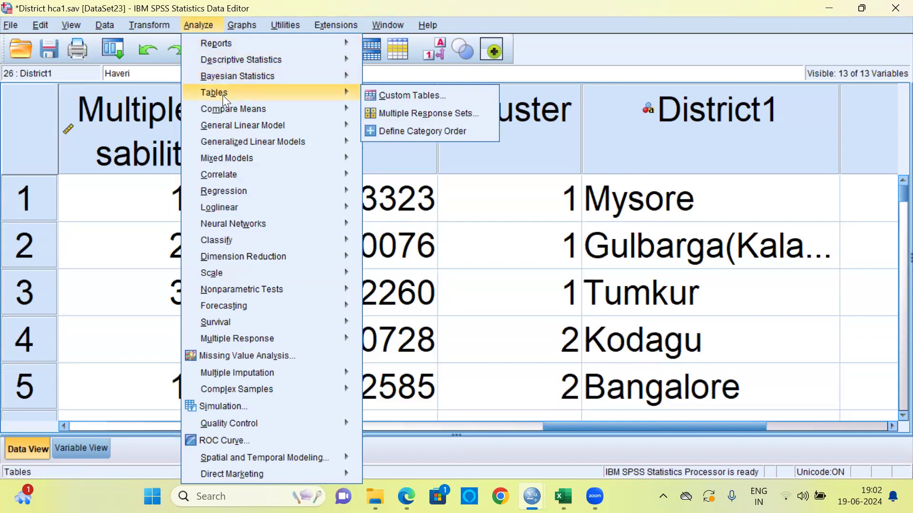
left_click(439, 96)
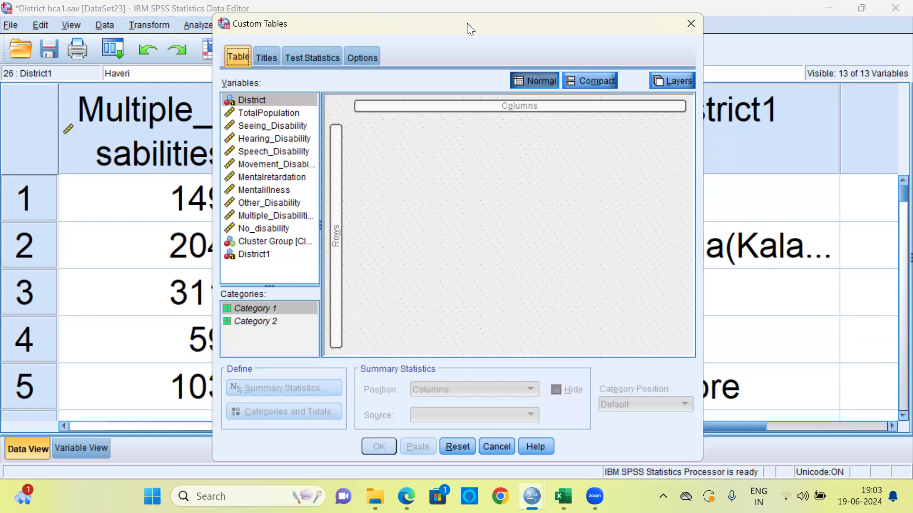
left_click_drag(467, 23, 418, 87)
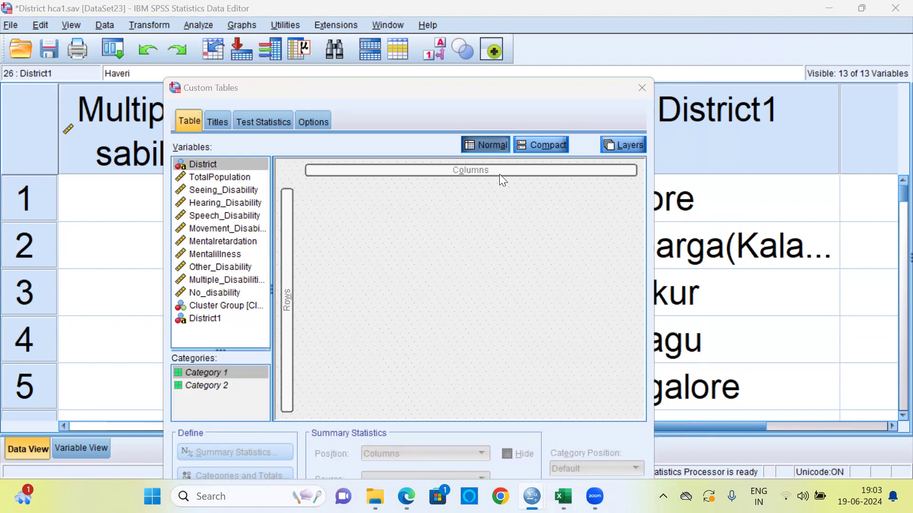
left_click(221, 304)
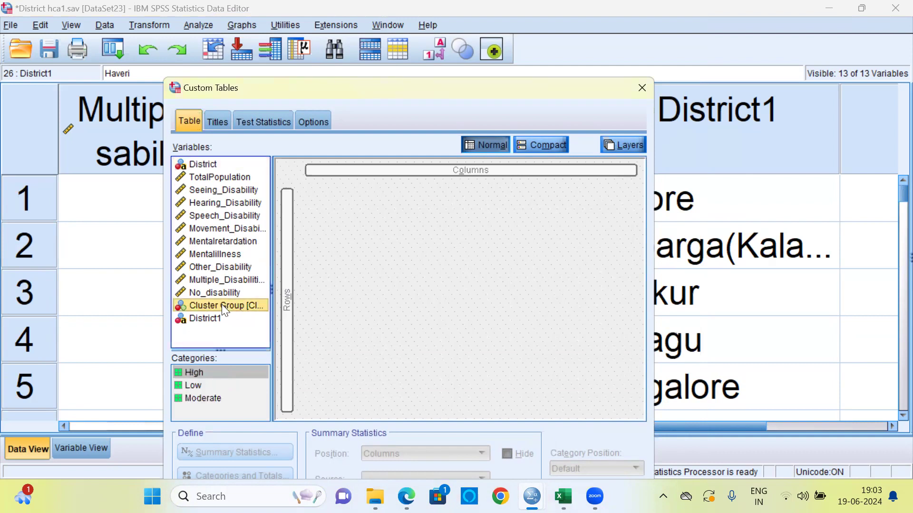
left_click_drag(221, 304, 286, 286)
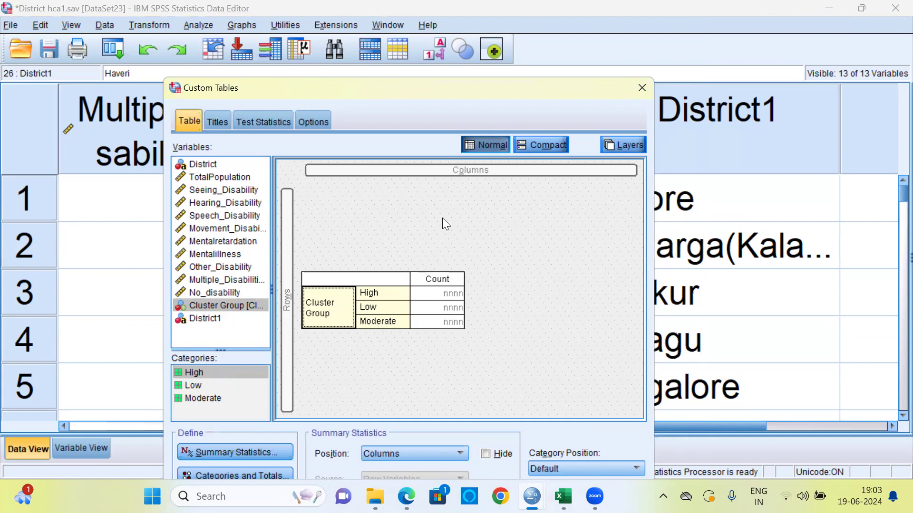
Step: Place the scale variables from TotalPopulation through No_disability in the custom table's columns and generate the table
left_click(231, 178)
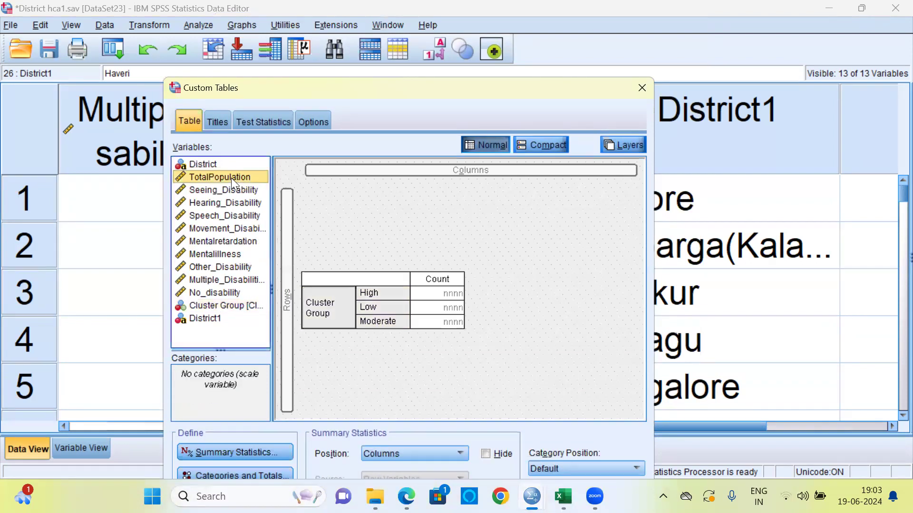
key("shift+Down")
key("shift+Down")
key("shift+Down")
key("shift+Down")
key("shift+Down")
key("shift+Down")
key("shift+Down")
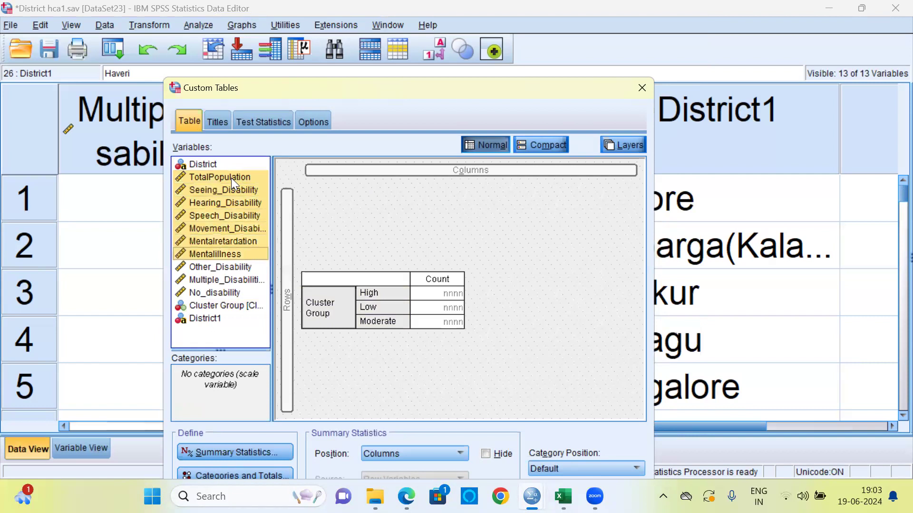
key("shift+Down")
key("shift+Down")
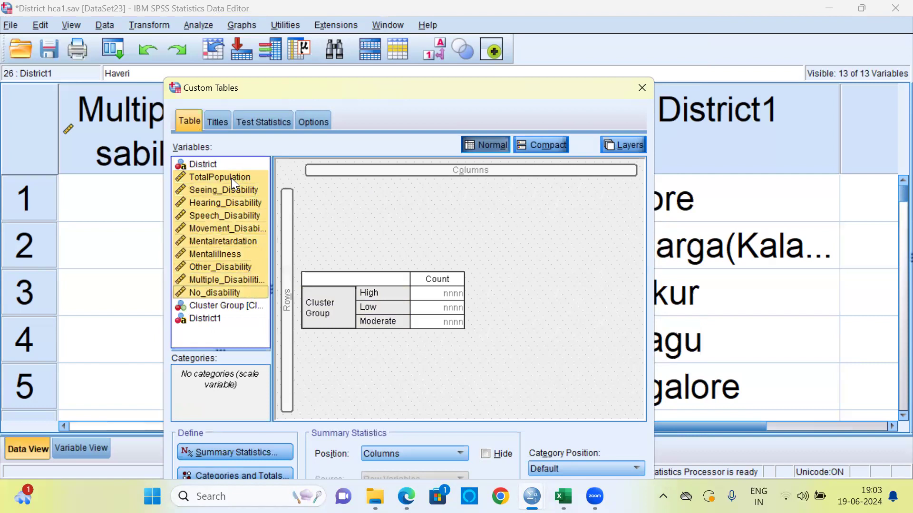
left_click_drag(225, 202, 463, 169)
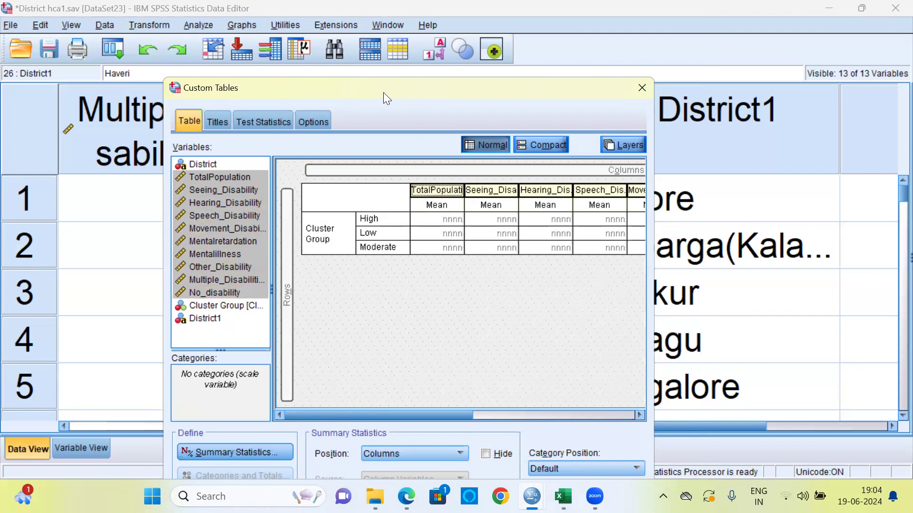
left_click_drag(383, 93, 354, 45)
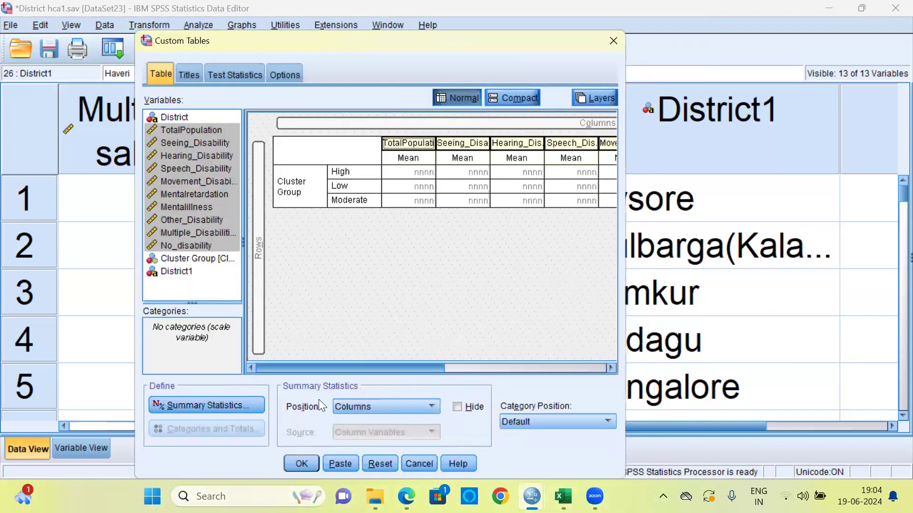
left_click(302, 463)
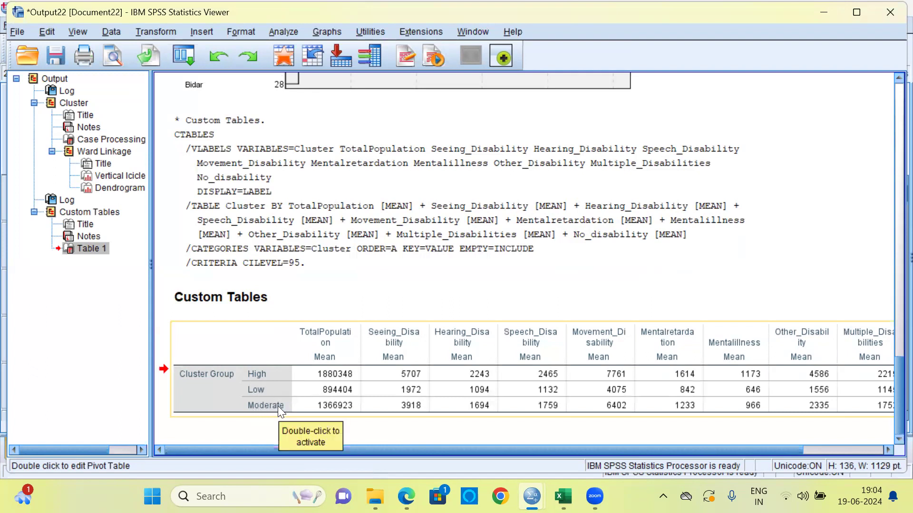
Step: Examine the High cluster's mean total population and disability values in the custom table
left_click(330, 351)
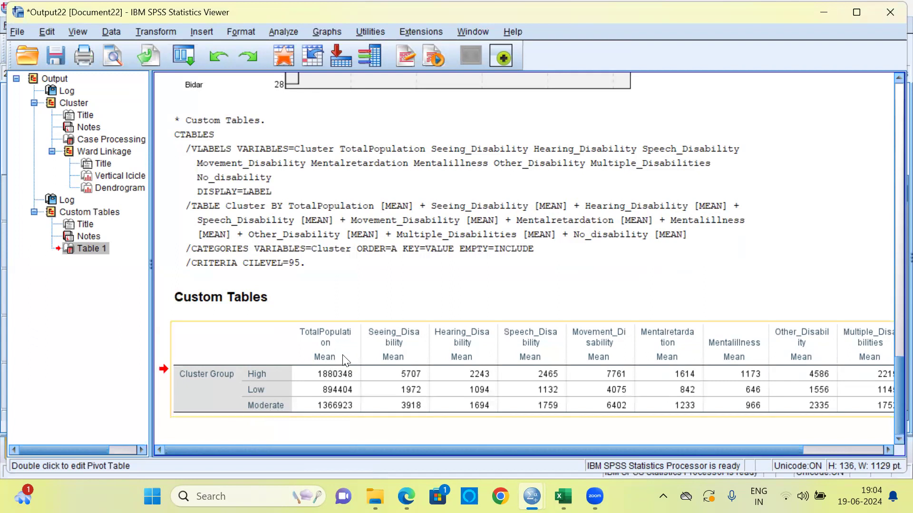
left_click(344, 361)
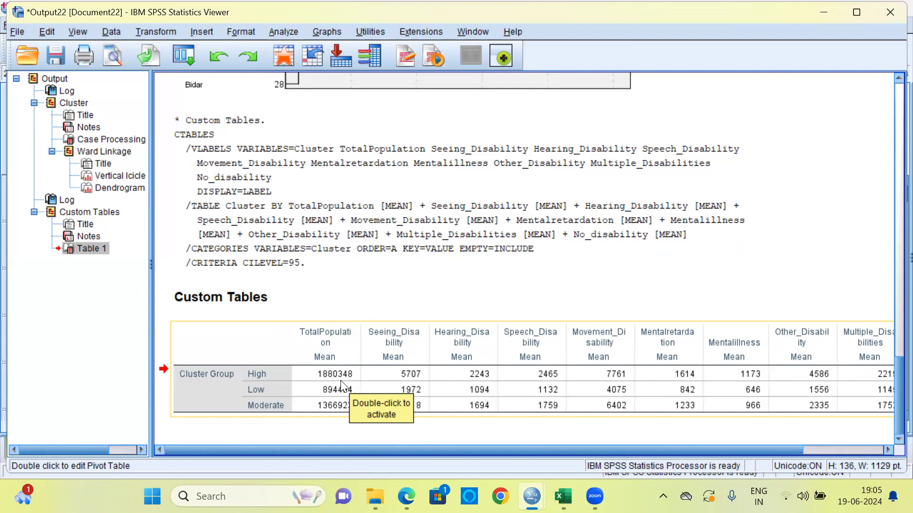
left_click(417, 377)
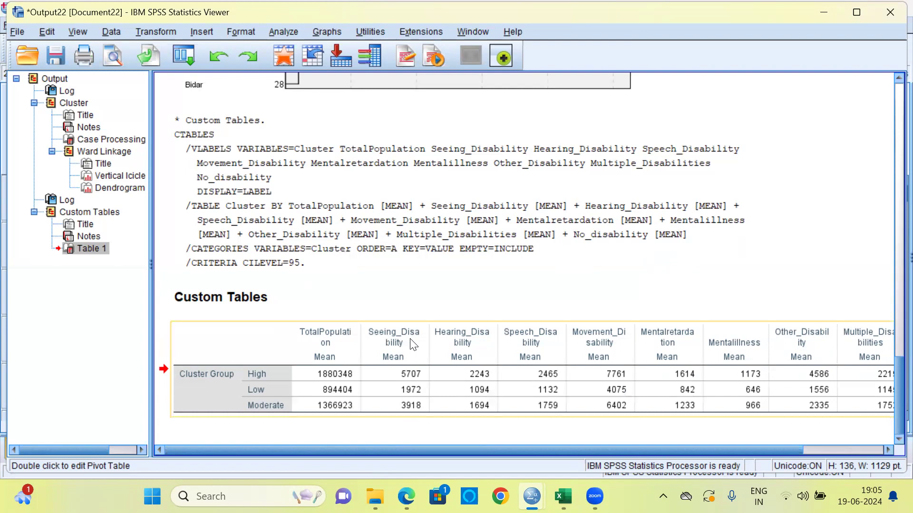
left_click(411, 382)
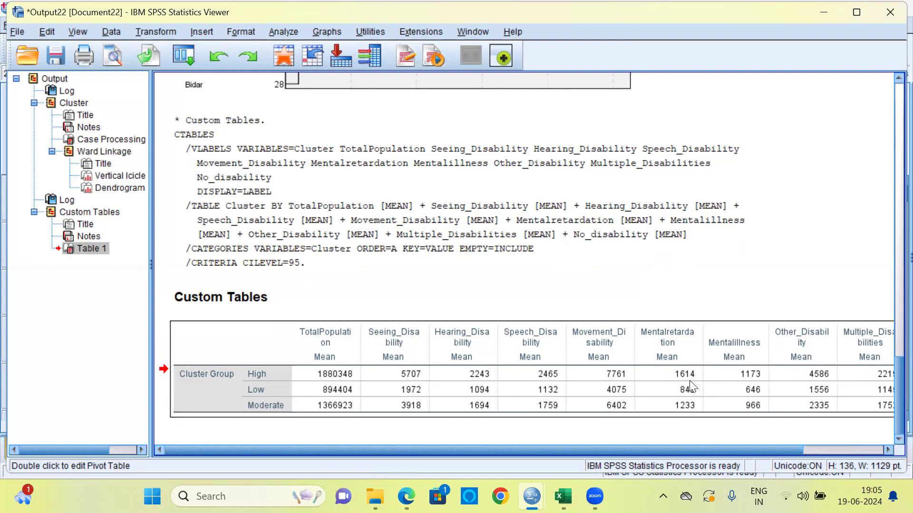
left_click(808, 381)
Step: Compare the Low and Moderate cluster means with the High cluster across the custom table's variables
left_click(276, 395)
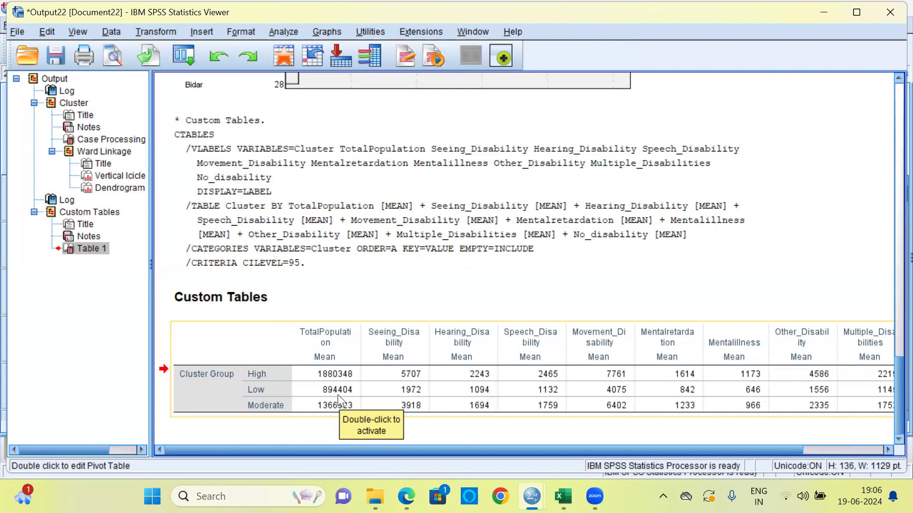
double_click(421, 393)
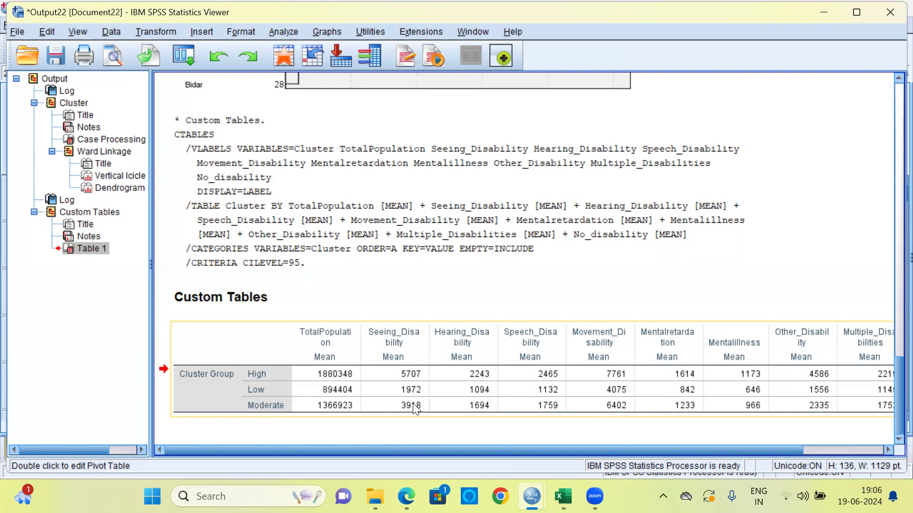
left_click(400, 394)
left_click(410, 393)
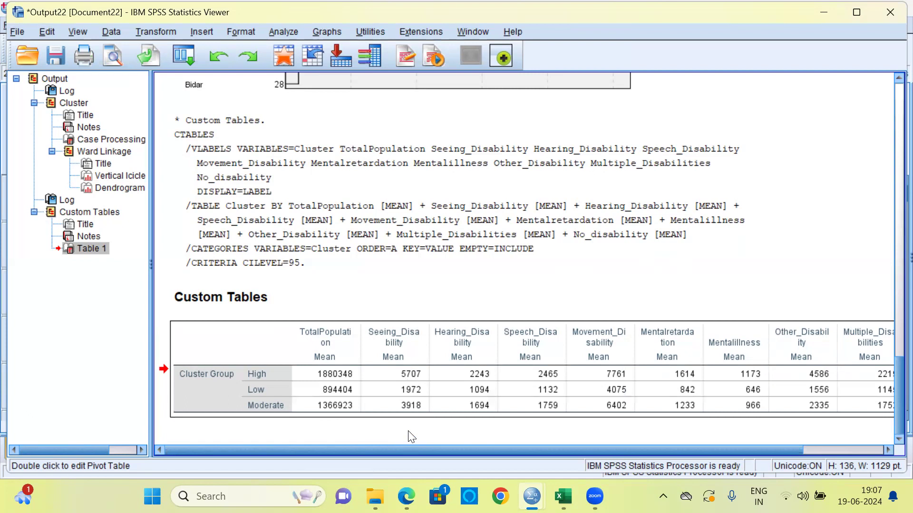
left_click(320, 401)
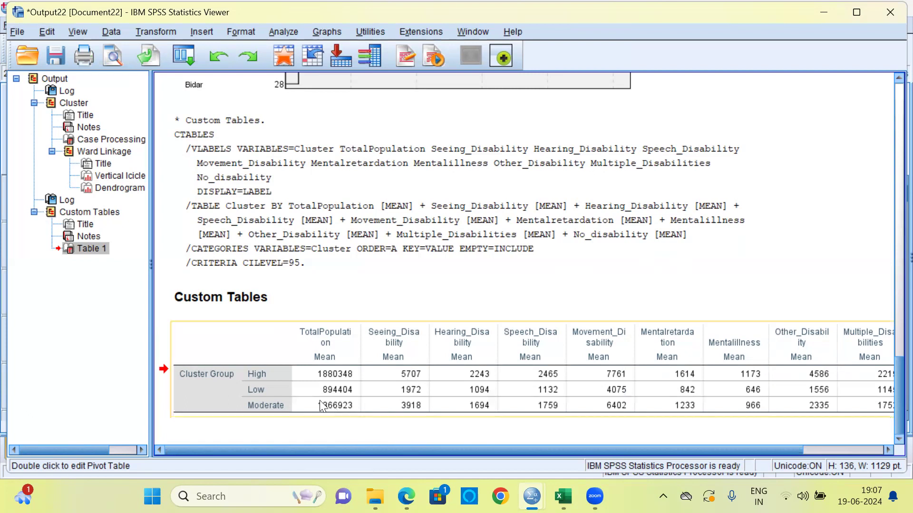
left_click(275, 377)
left_click(562, 209)
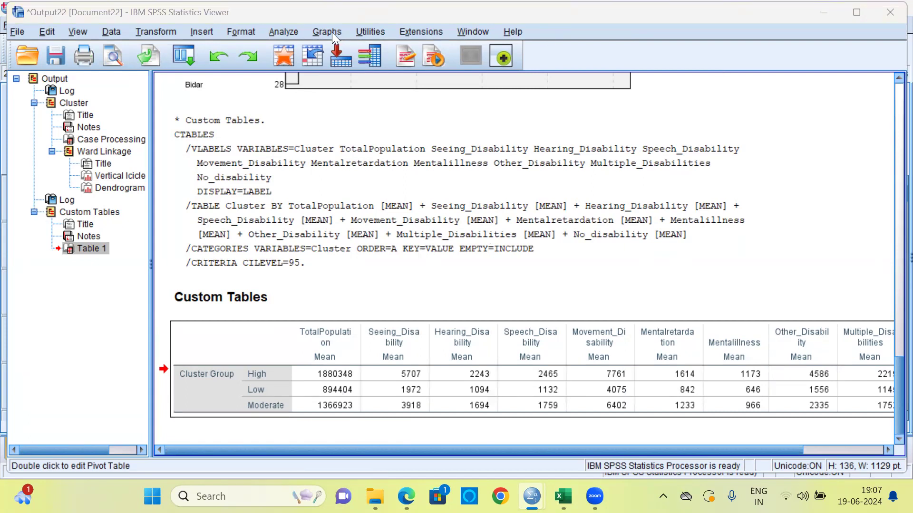
Step: Start a decision tree analysis with Cluster Group as the dependent variable and CRT as the growing method
left_click(285, 31)
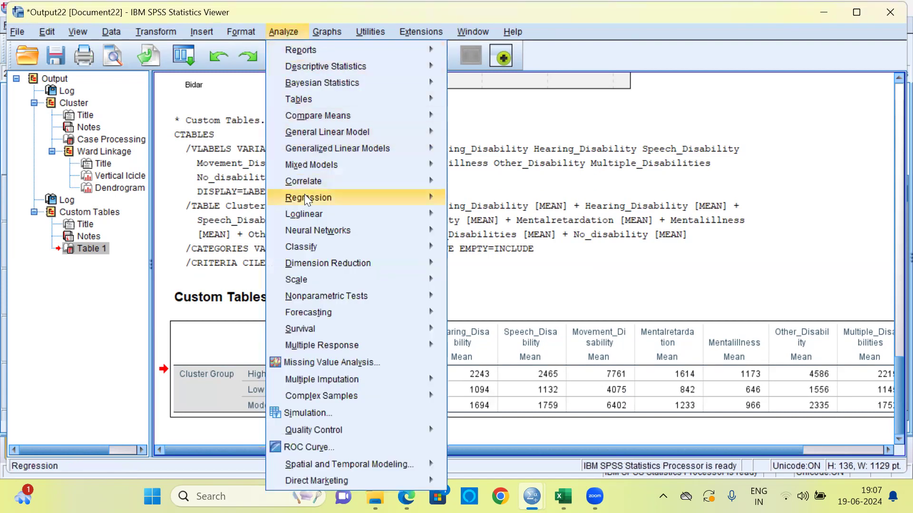
mouse_move(312, 243)
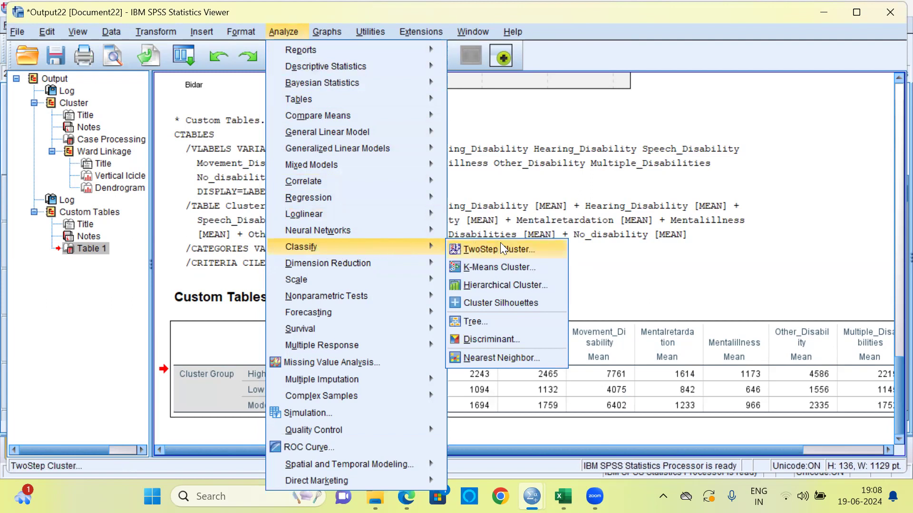
left_click(505, 319)
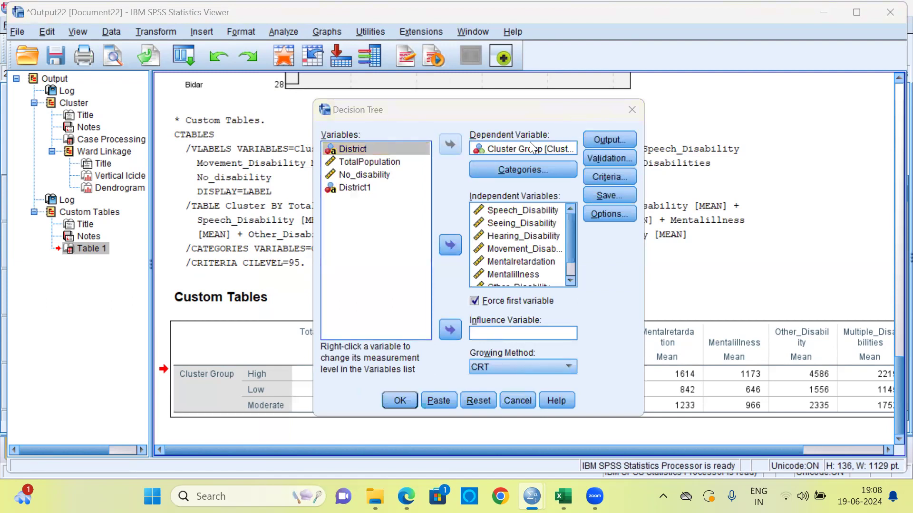
left_click(495, 148)
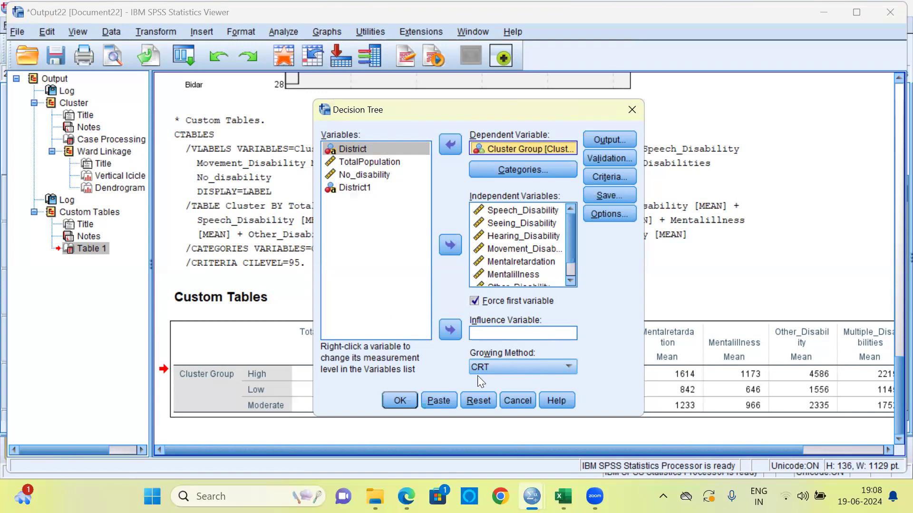
left_click(566, 368)
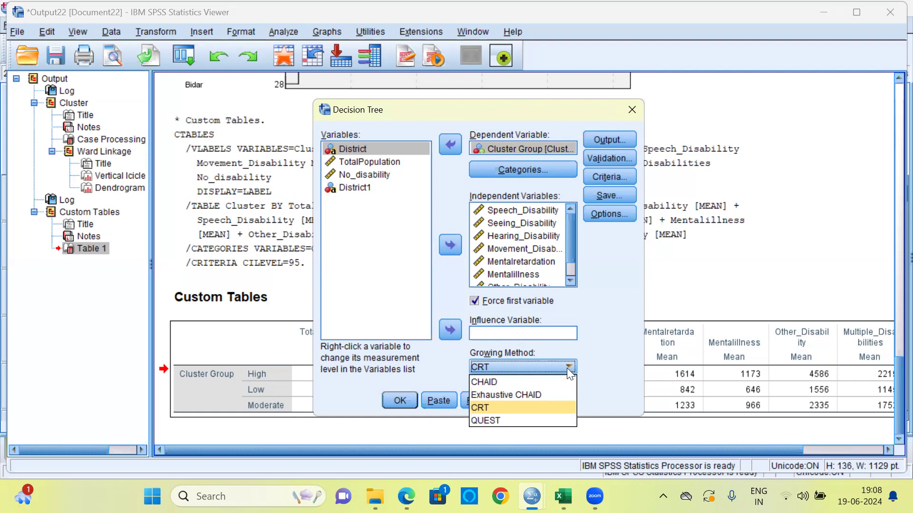
left_click(509, 407)
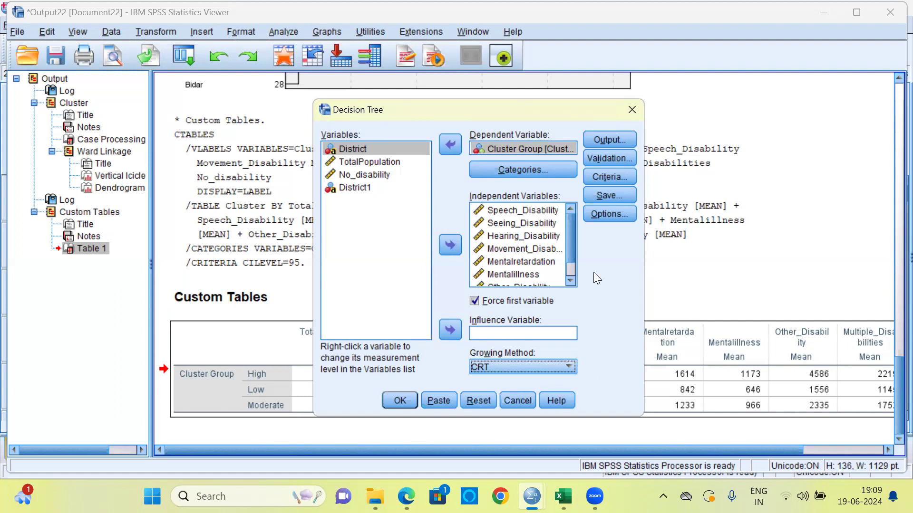
Step: Review the decision tree's statistics, plots and rules output options and accept them
left_click(608, 140)
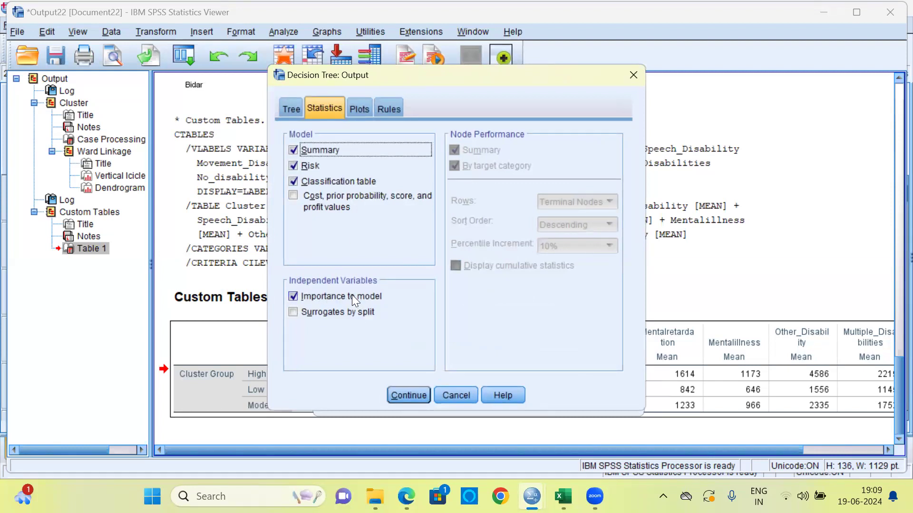
left_click(361, 113)
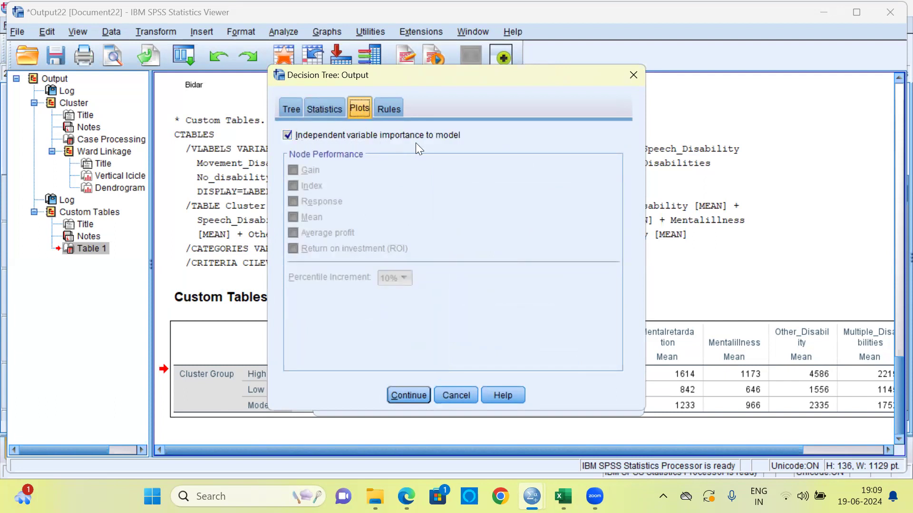
left_click(395, 109)
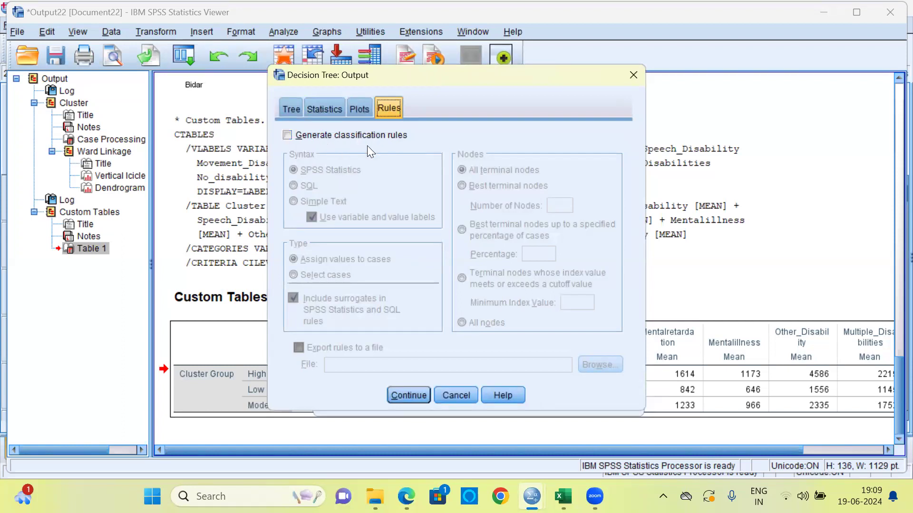
left_click(414, 394)
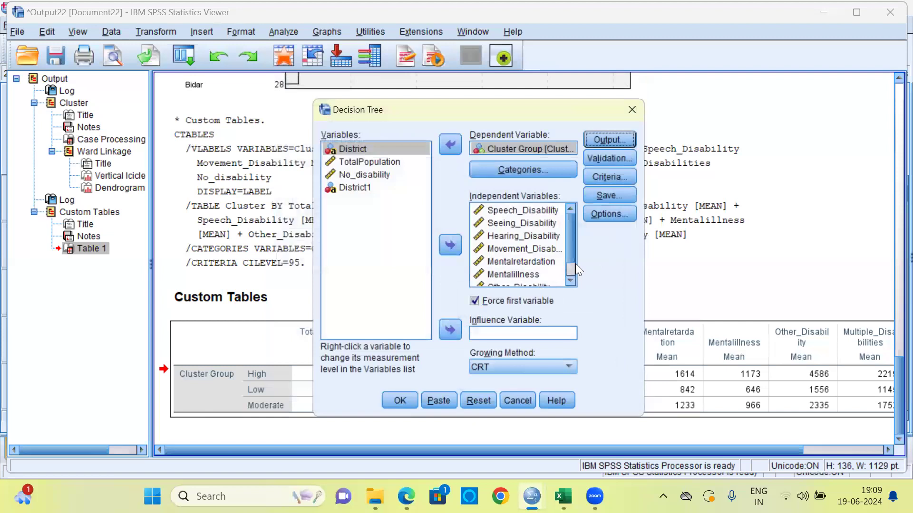
Step: Review the decision tree's split-sample validation options and keep validation set to None
left_click(616, 158)
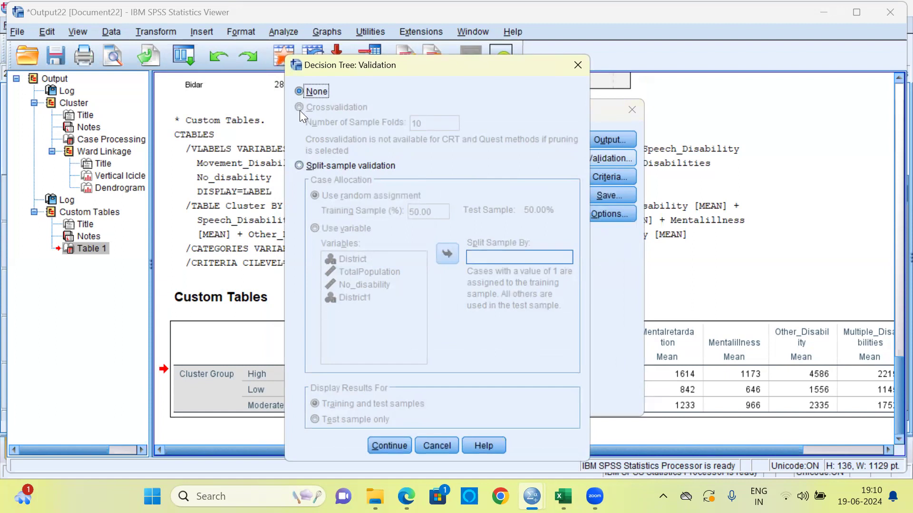
left_click(299, 166)
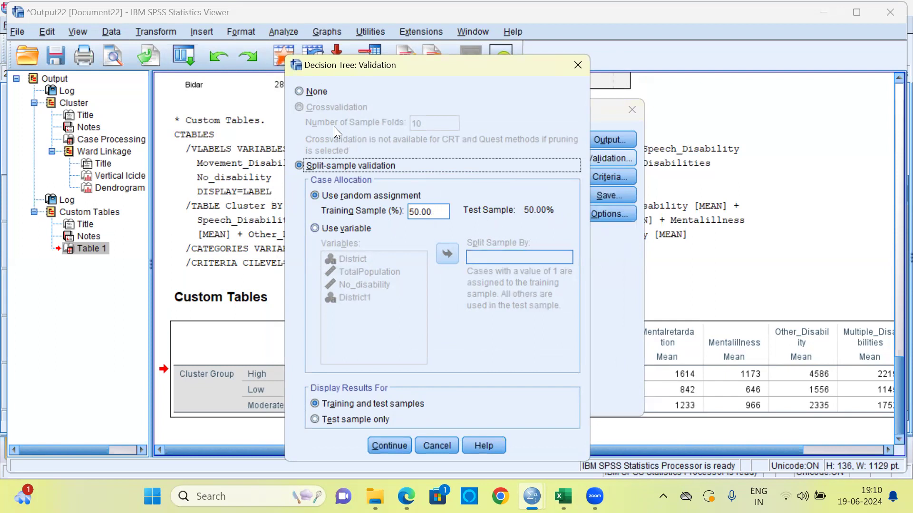
left_click(298, 91)
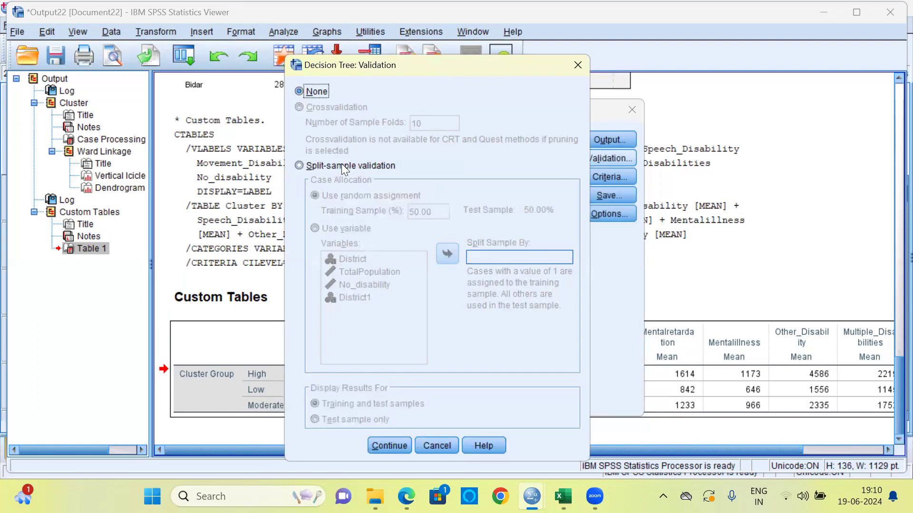
left_click(387, 445)
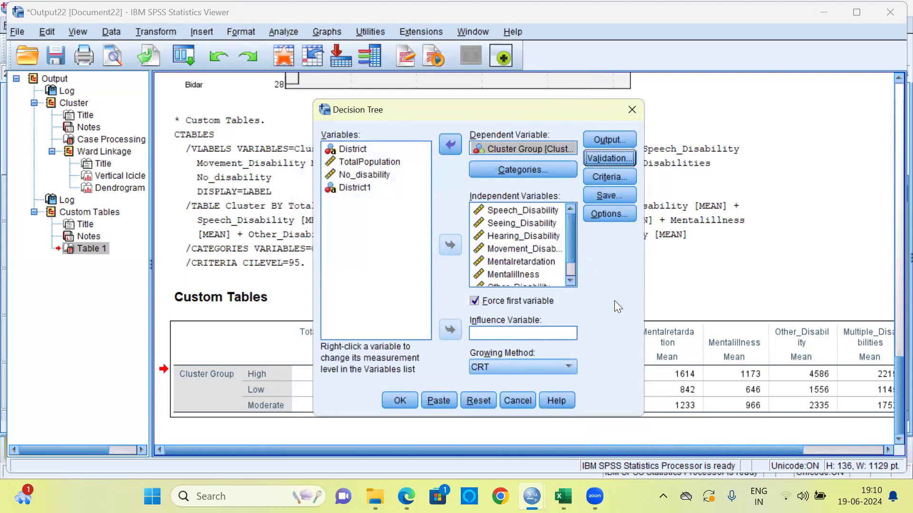
Step: Keep the tree's minimum cases at 10 per parent node and 5 per child node, and run the decision tree analysis
left_click(614, 177)
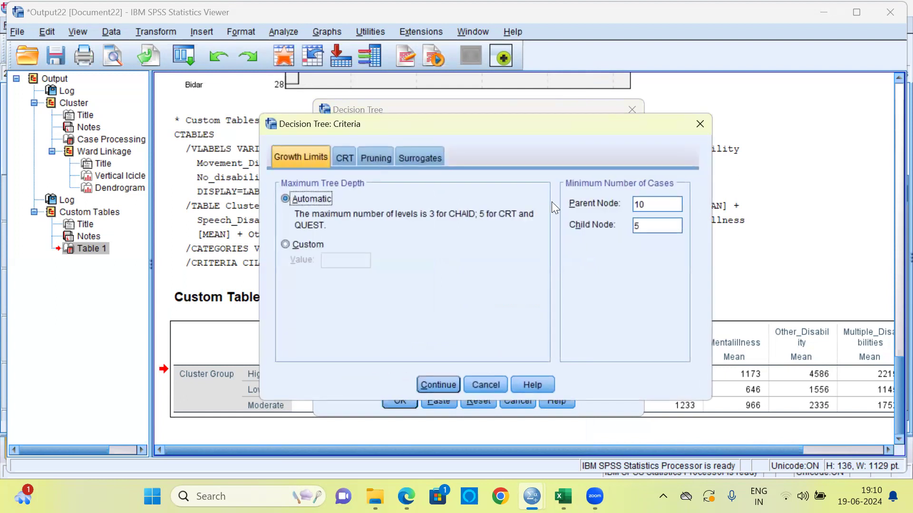
double_click(665, 205)
left_click(664, 205)
left_click(655, 225)
left_click(655, 226)
left_click(439, 381)
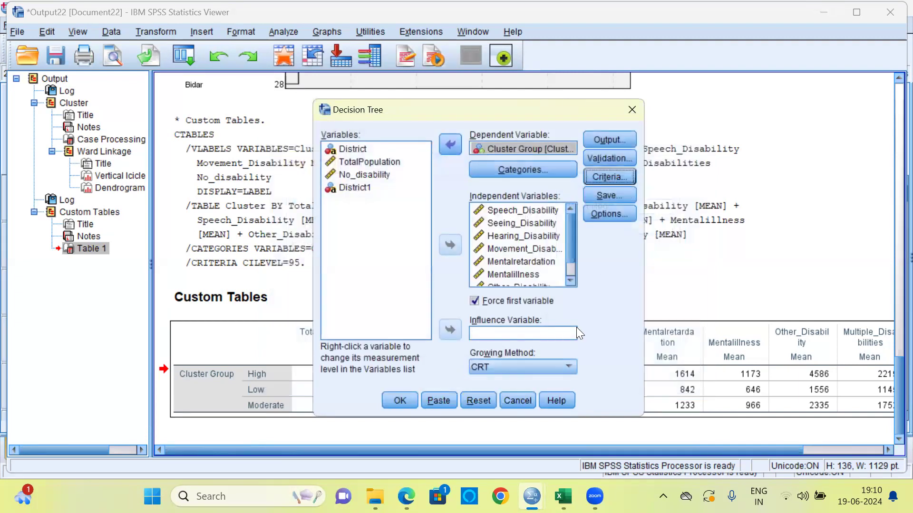
left_click(400, 400)
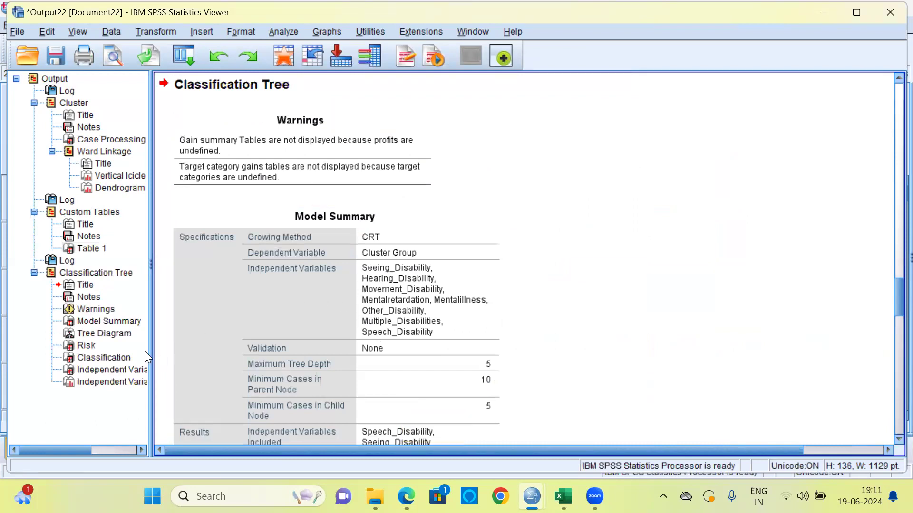
Step: Examine the independent variable importance table and its normalized importance chart in the classification tree output
left_click(106, 369)
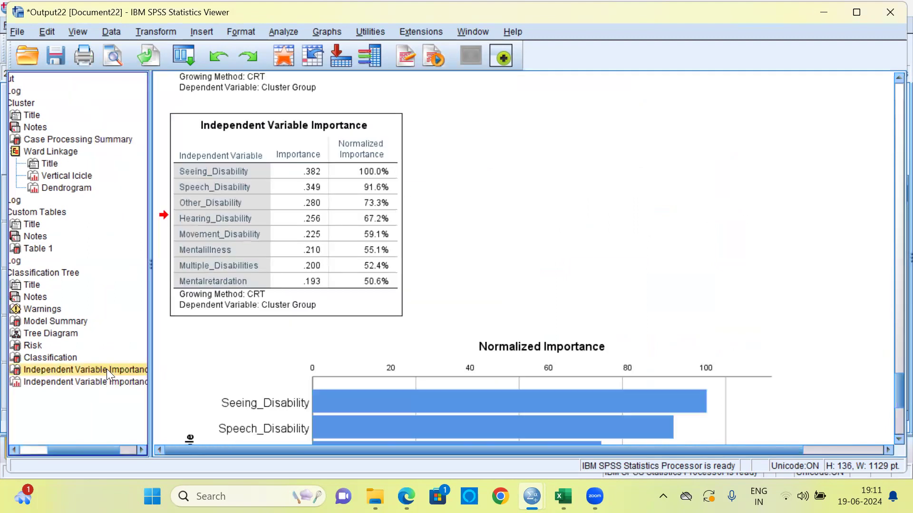
left_click(304, 381)
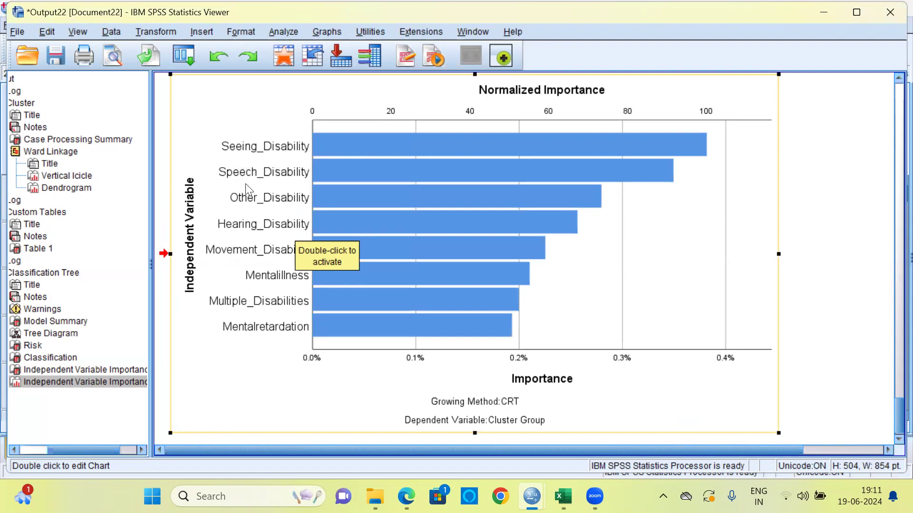
double_click(293, 211)
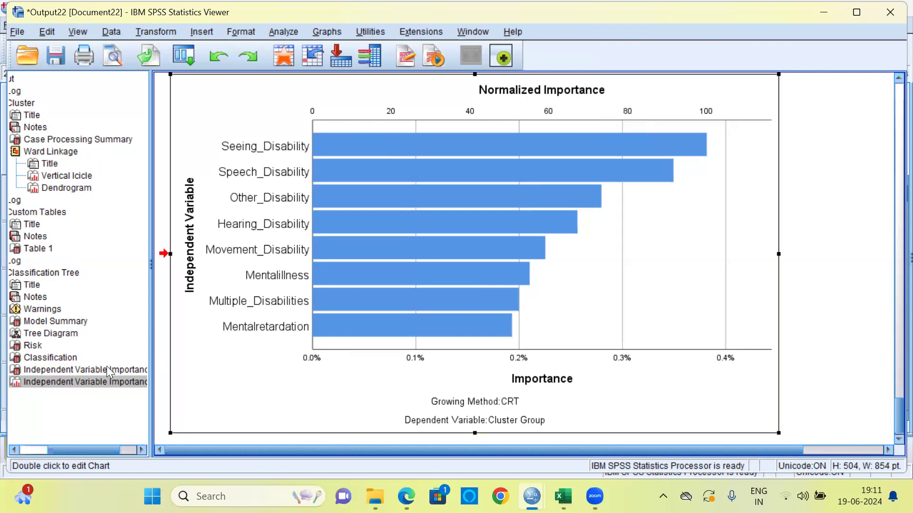
left_click(88, 371)
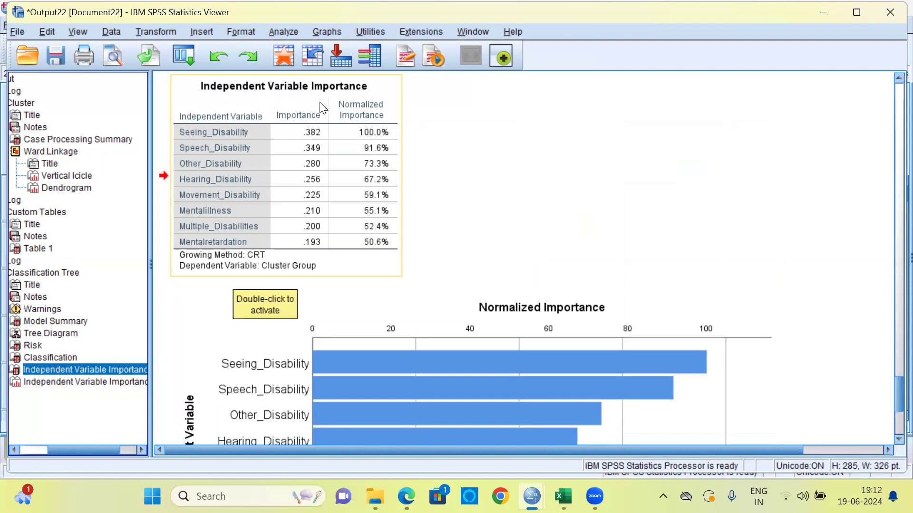
left_click(286, 148)
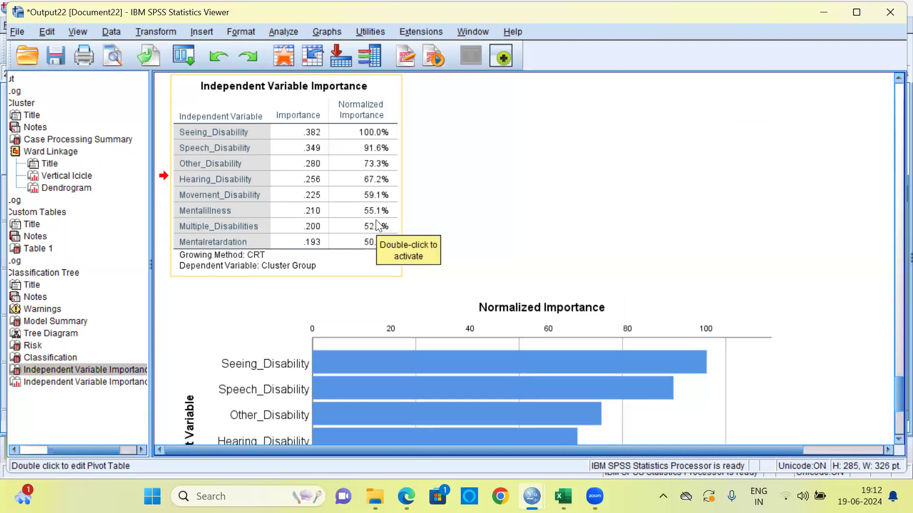
Step: Examine the Classification table's predicted counts and percent correct for the High, Low and Moderate clusters
left_click(50, 357)
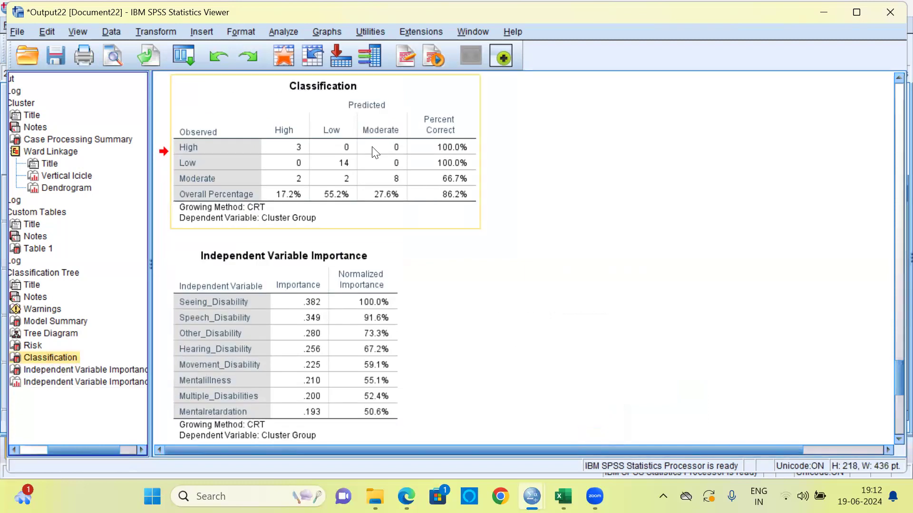
left_click(338, 129)
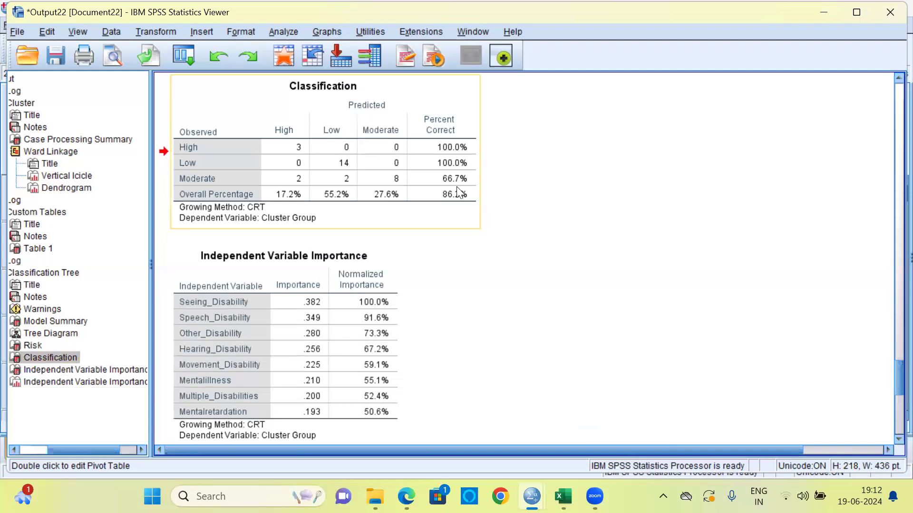
left_click(458, 183)
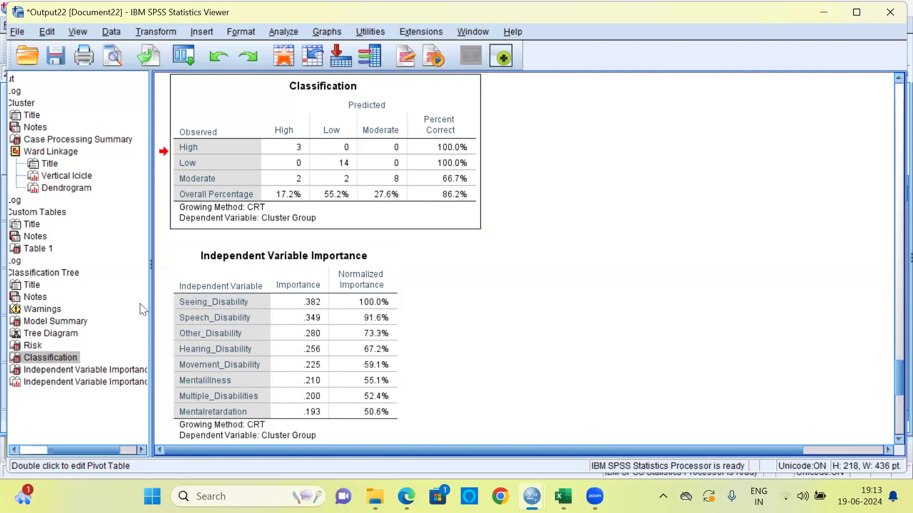
Step: Open the tree diagram in a maximized Tree Editor and enlarge it to 200%
left_click(53, 334)
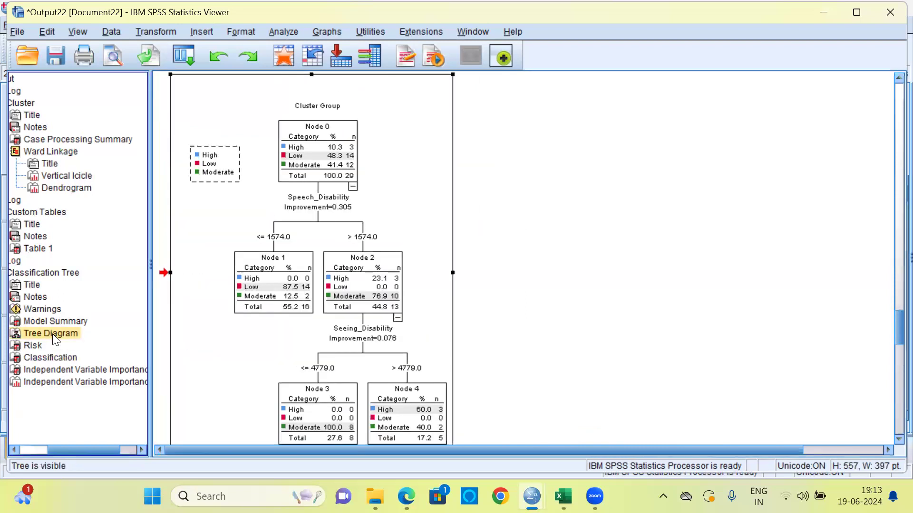
double_click(343, 260)
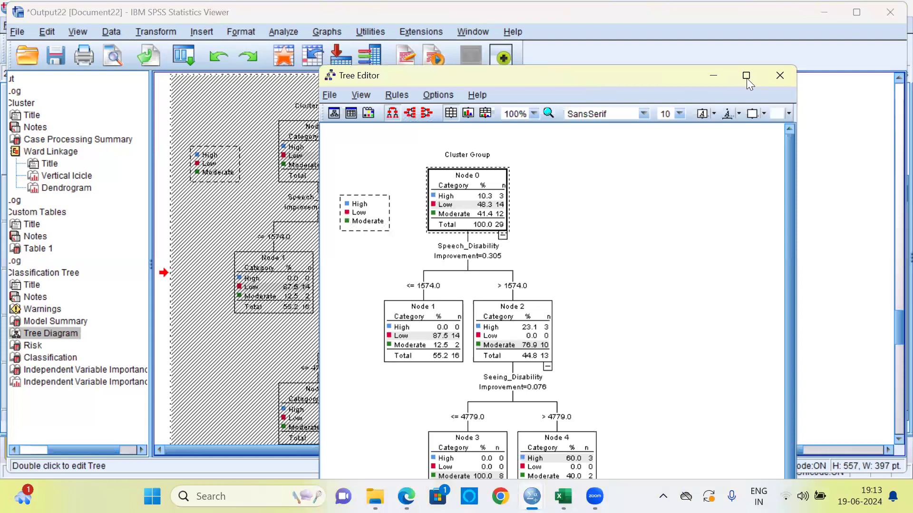
left_click(746, 76)
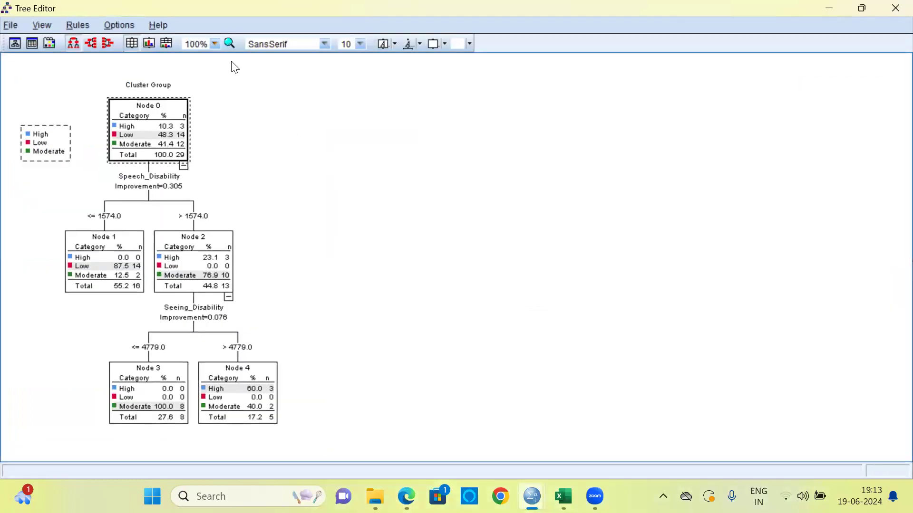
left_click(214, 44)
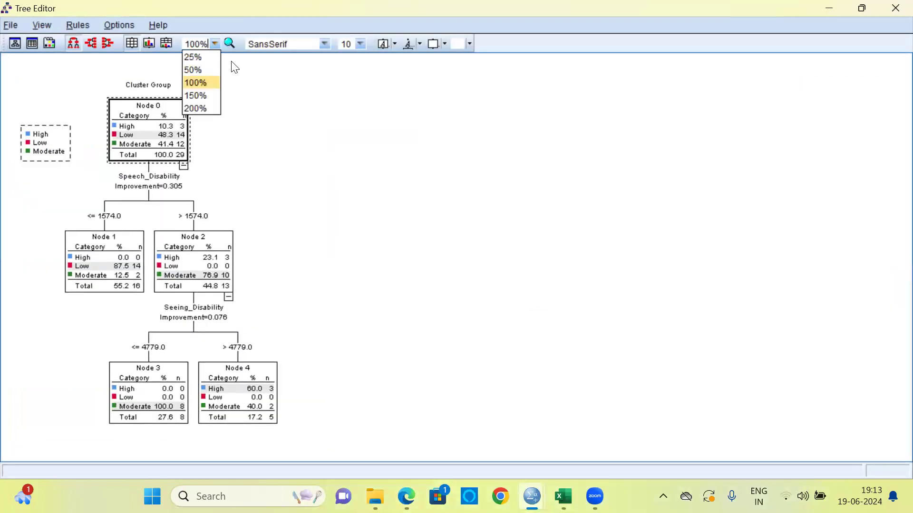
left_click(196, 108)
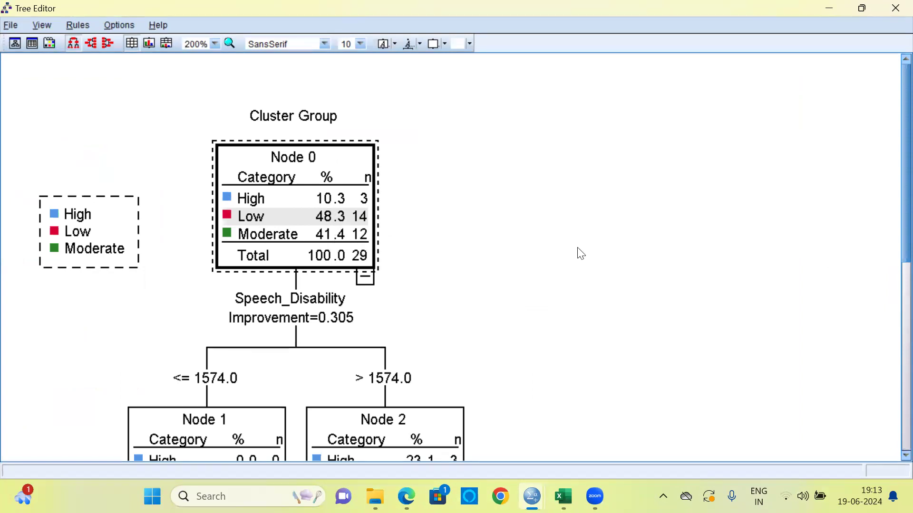
Step: Examine how the Speech_Disability split divides the cluster groups between Node 1 and Node 2
scroll(893, 254, "down", 1)
scroll(893, 257, "down", 6)
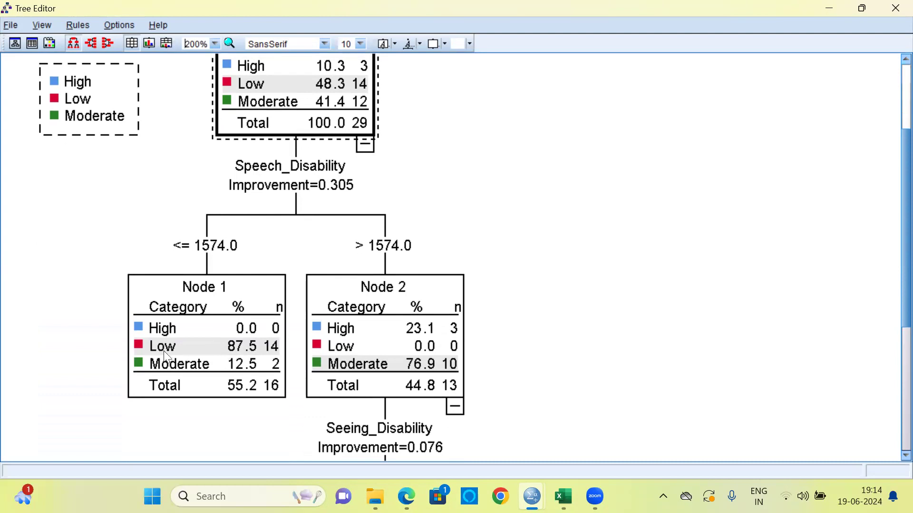
left_click(244, 351)
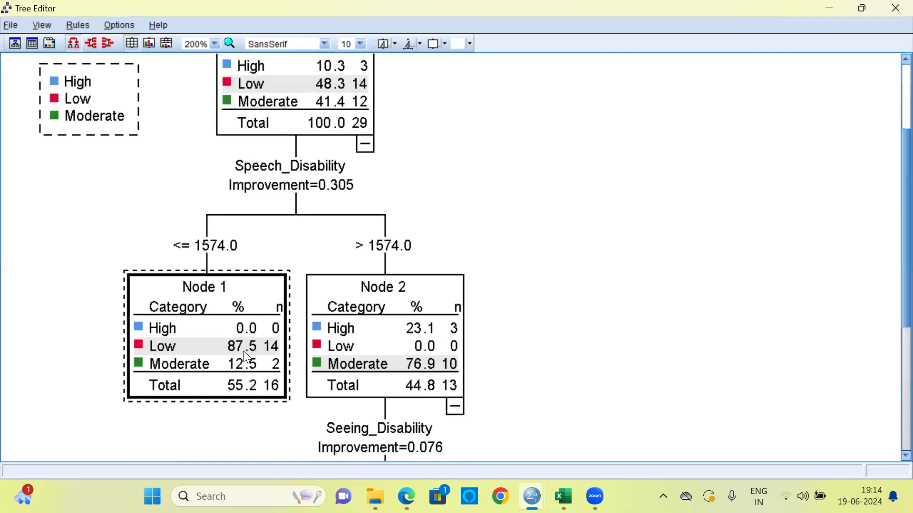
left_click(362, 310)
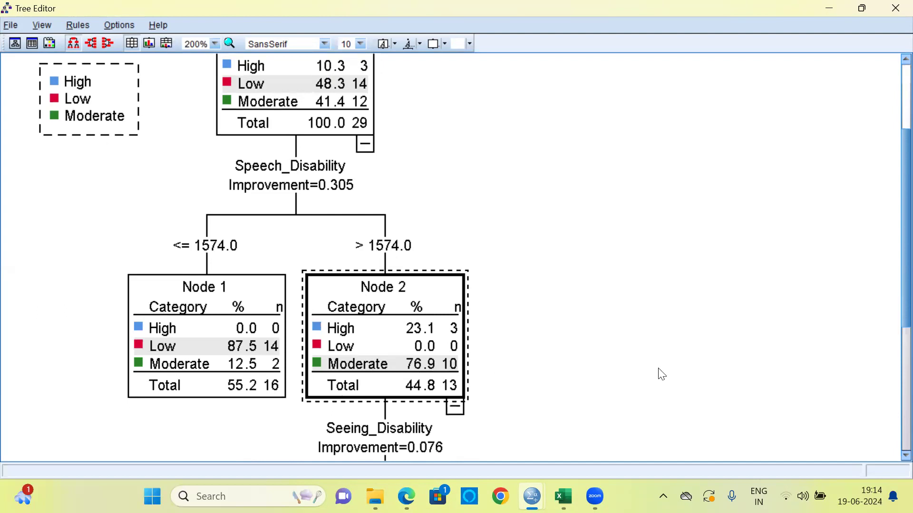
Step: Examine the Seeing_Disability split into Node 3 and Node 4, review the whole tree again, and close the Tree Editor
scroll(894, 312, "down", 5)
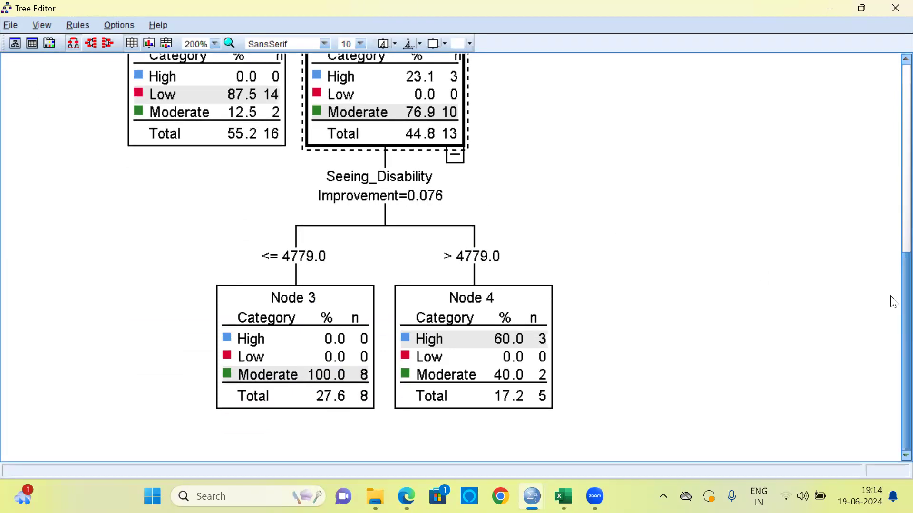
scroll(893, 299, "up", 3)
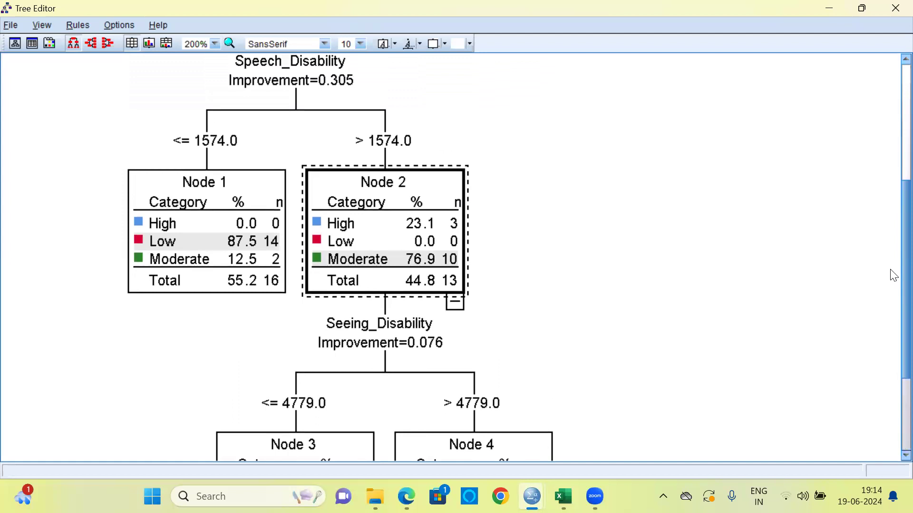
scroll(892, 276, "down", 3)
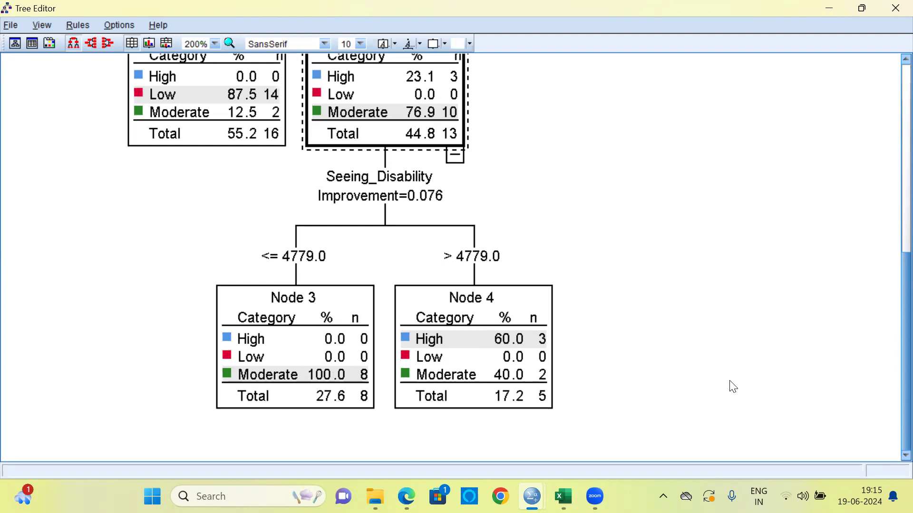
scroll(893, 339, "up", 6)
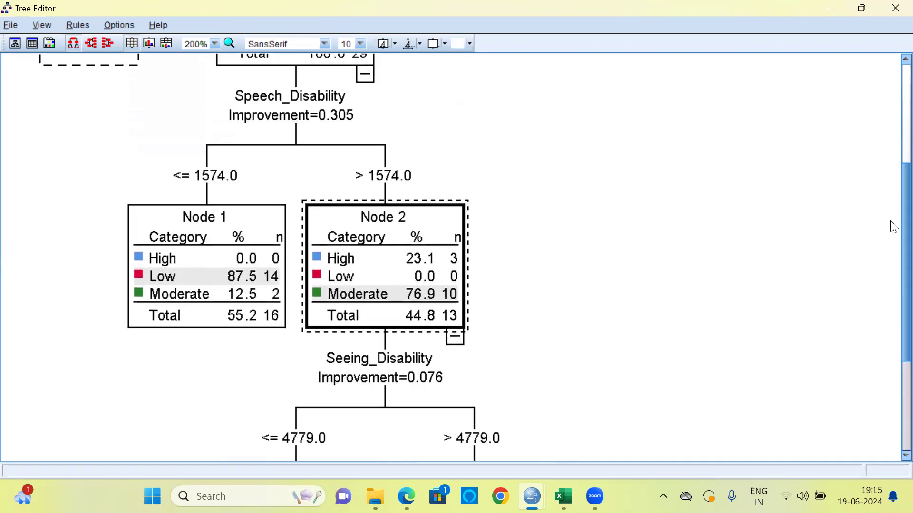
scroll(893, 181, "up", 2)
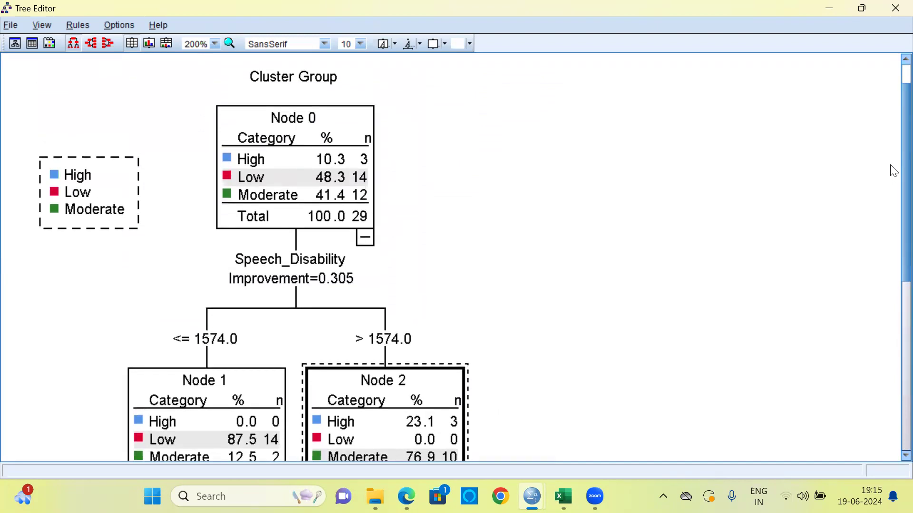
left_click(894, 11)
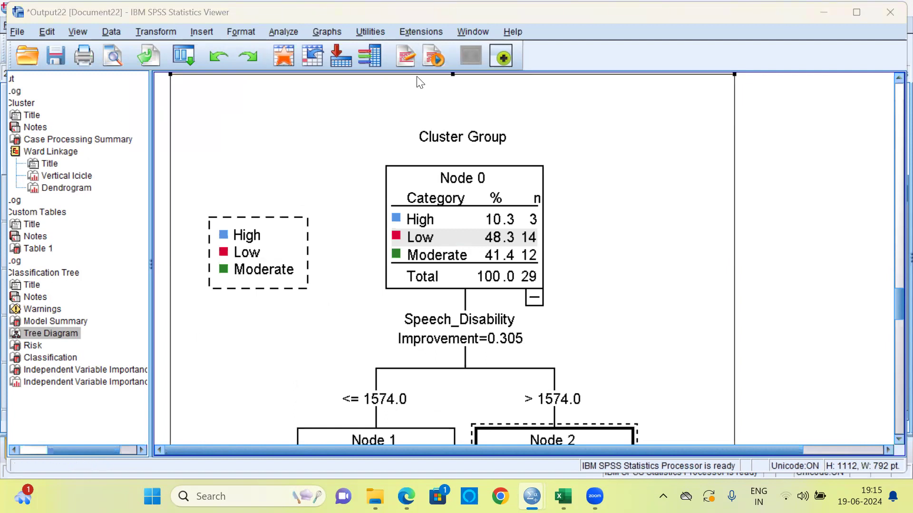
Step: Run a TwoStep cluster analysis with District as categorical, the disability variables as continuous, log-likelihood distance and 3 fixed clusters
left_click(283, 33)
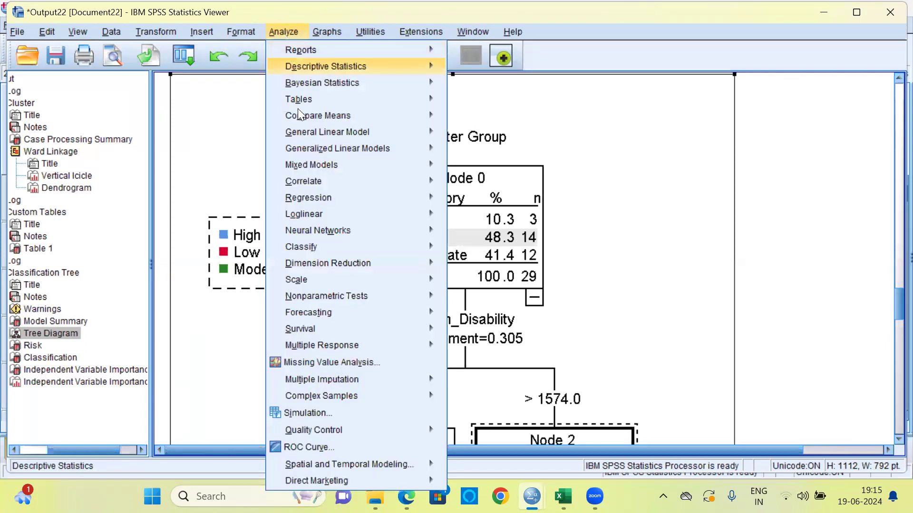
mouse_move(323, 251)
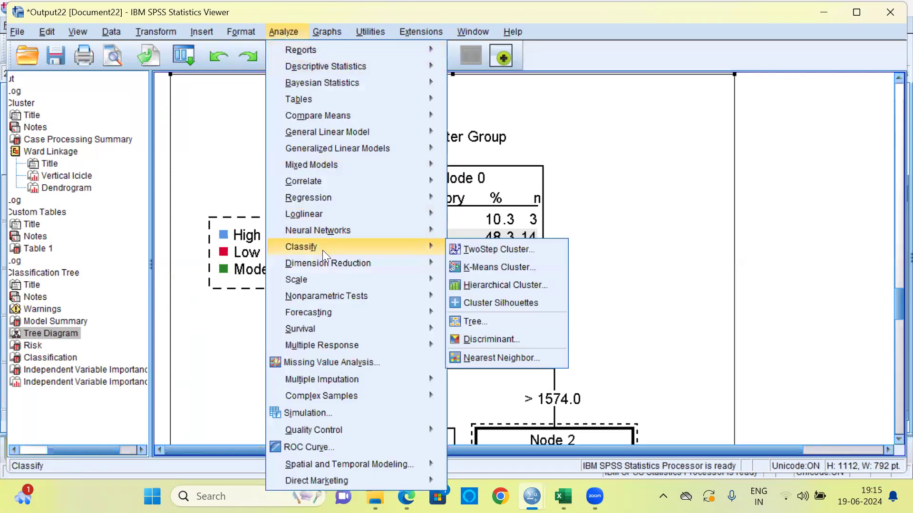
left_click(520, 251)
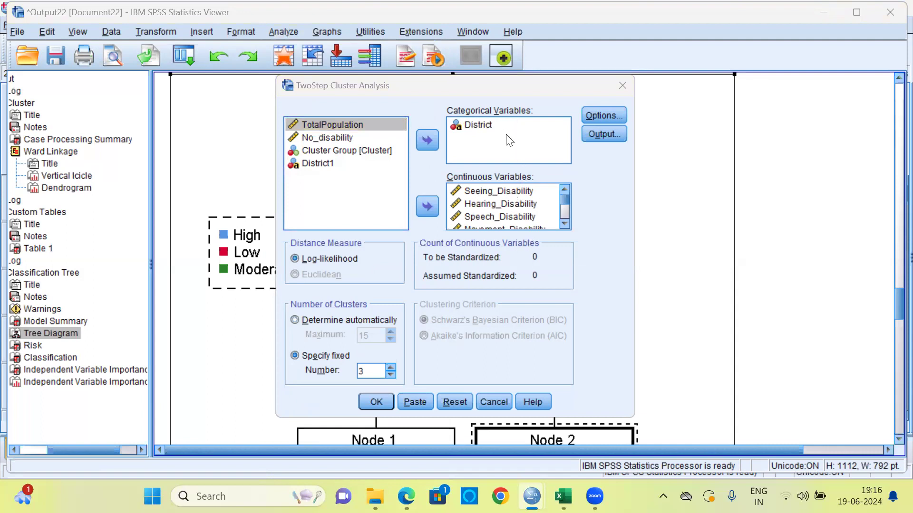
left_click(485, 125)
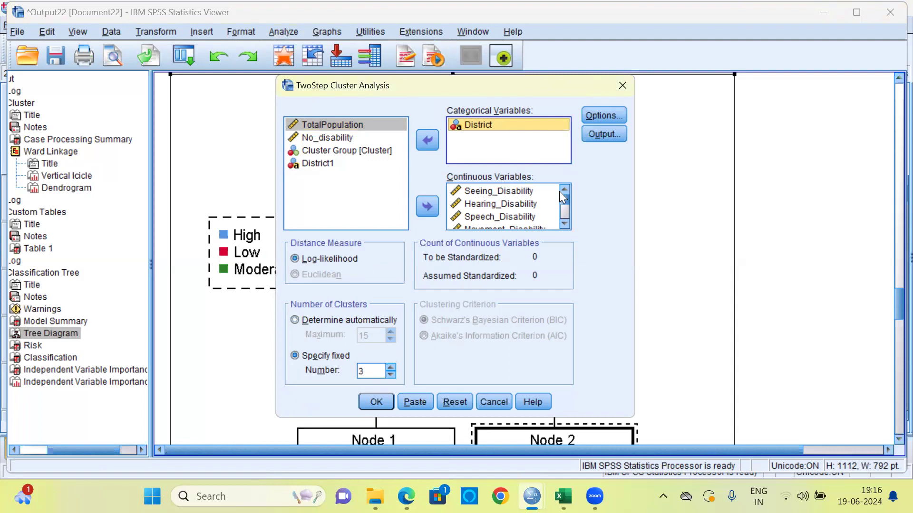
mouse_move(567, 200)
left_mouse_down()
mouse_move(567, 217)
mouse_move(567, 192)
mouse_move(564, 208)
left_mouse_up()
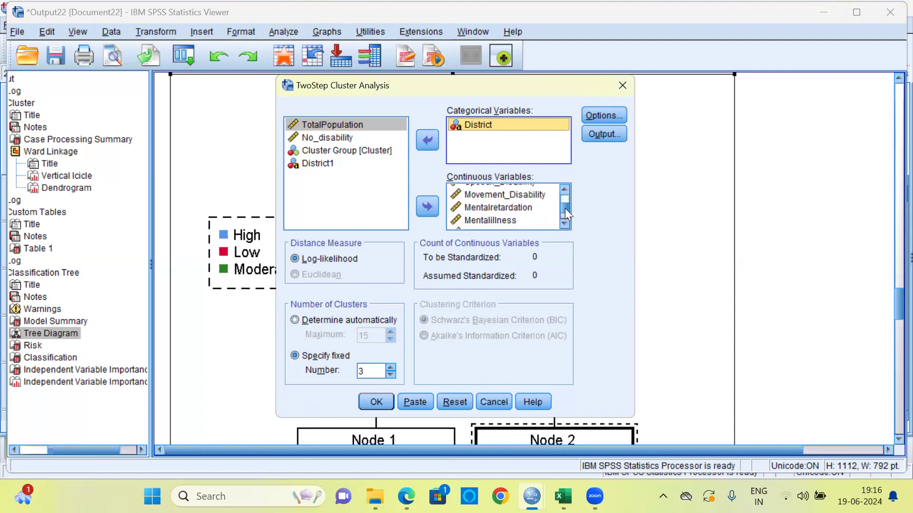
left_click(376, 402)
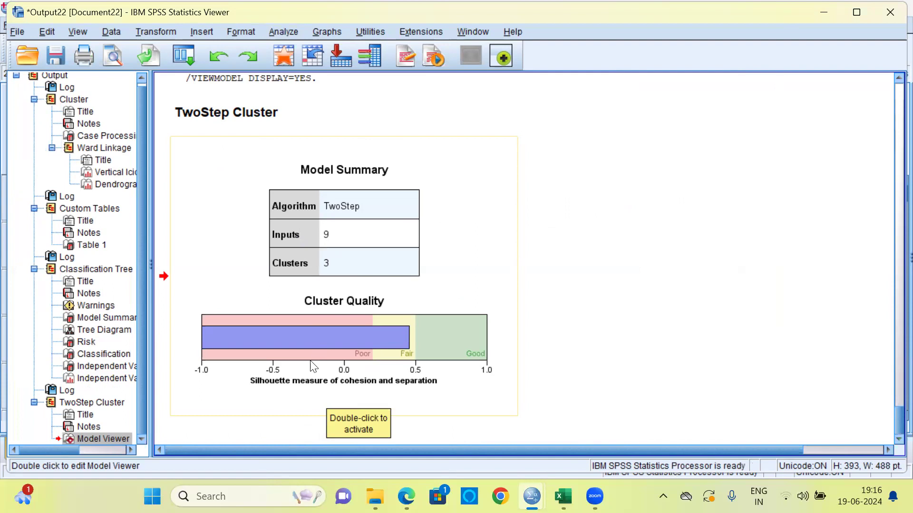
Step: Open the TwoStep model in the Model Viewer and examine the size of each cluster in the Cluster Sizes pie chart
left_click(275, 390)
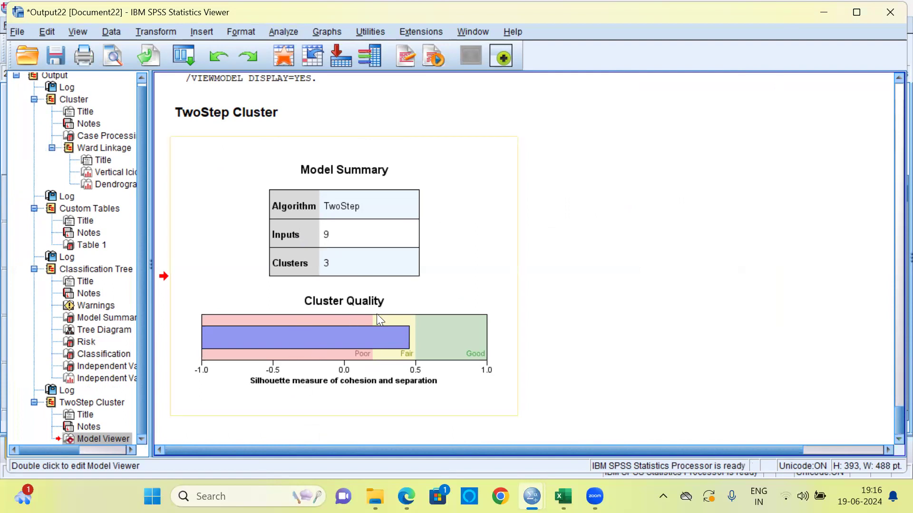
left_click(289, 396)
double_click(441, 322)
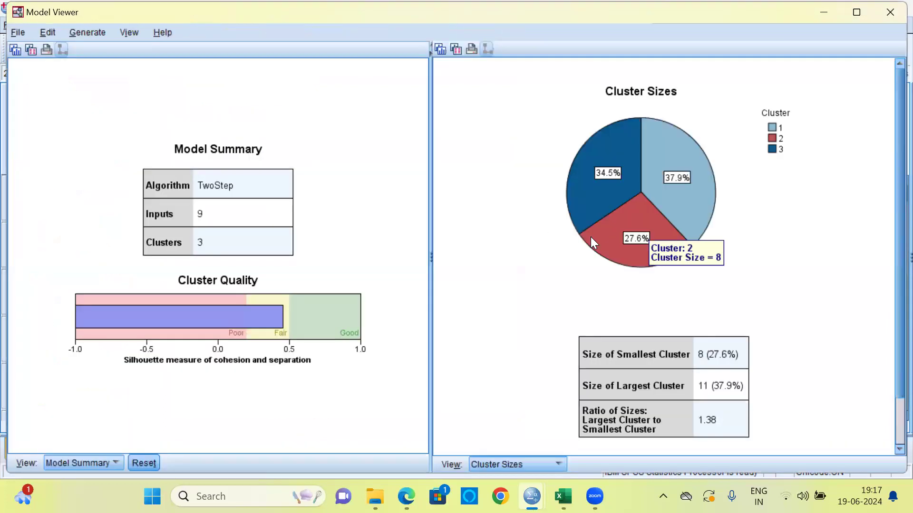
mouse_move(596, 167)
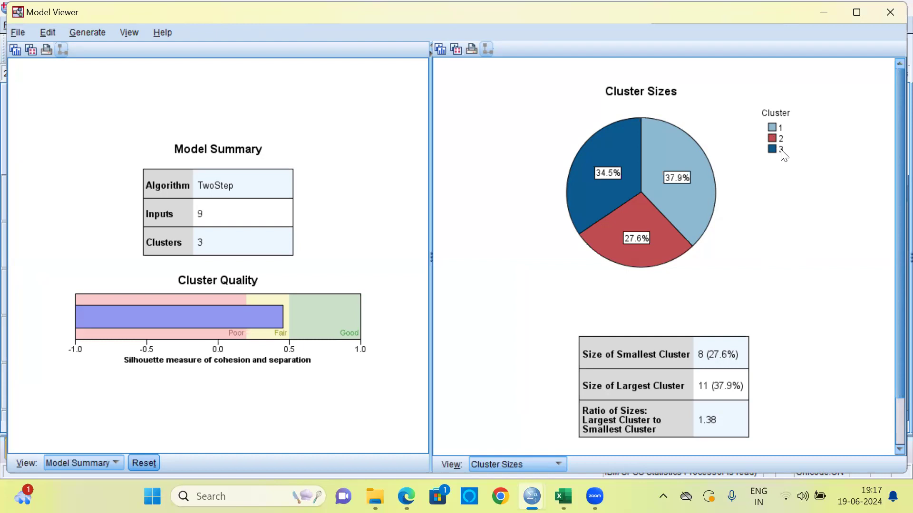
mouse_move(670, 204)
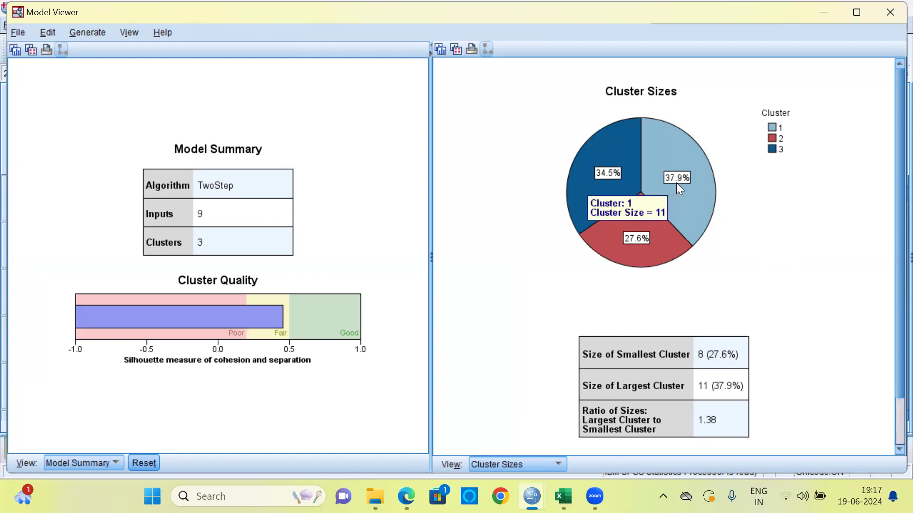
mouse_move(663, 226)
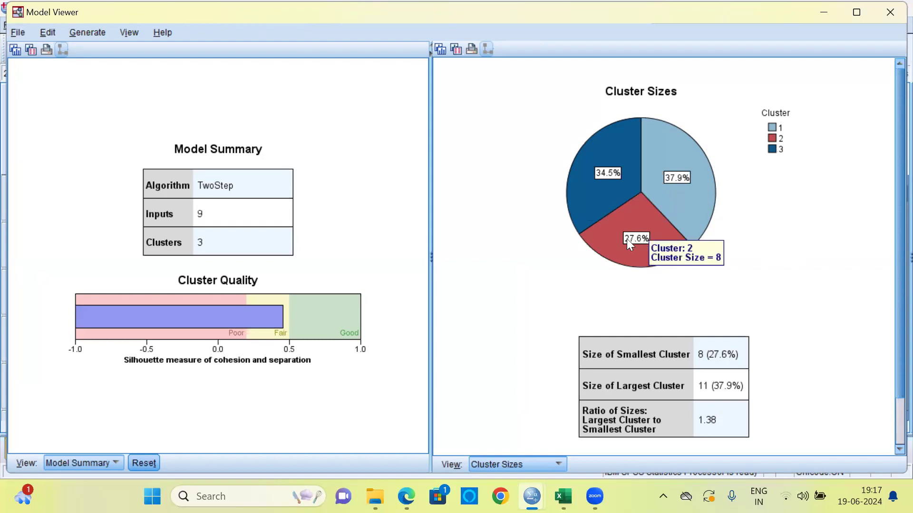
mouse_move(602, 196)
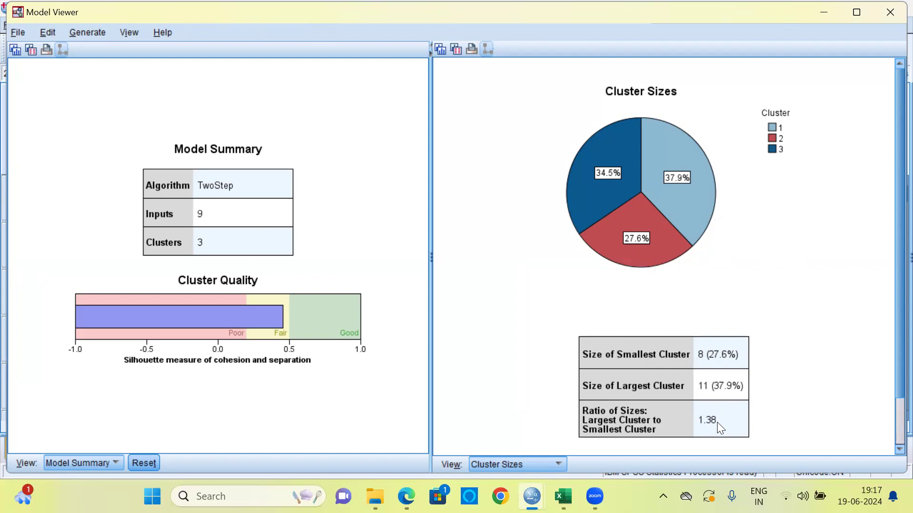
Step: Display the Predictor Importance chart alongside the Clusters view of the TwoStep model
left_click(559, 464)
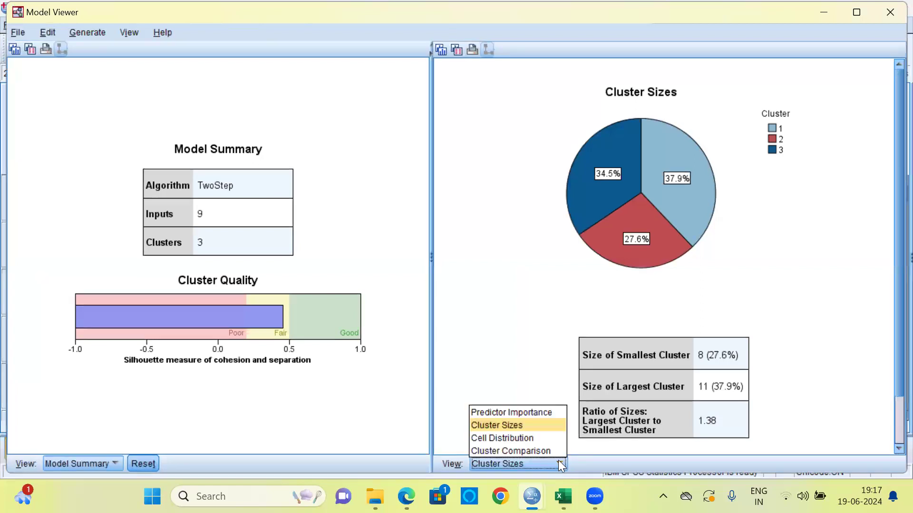
left_click(545, 412)
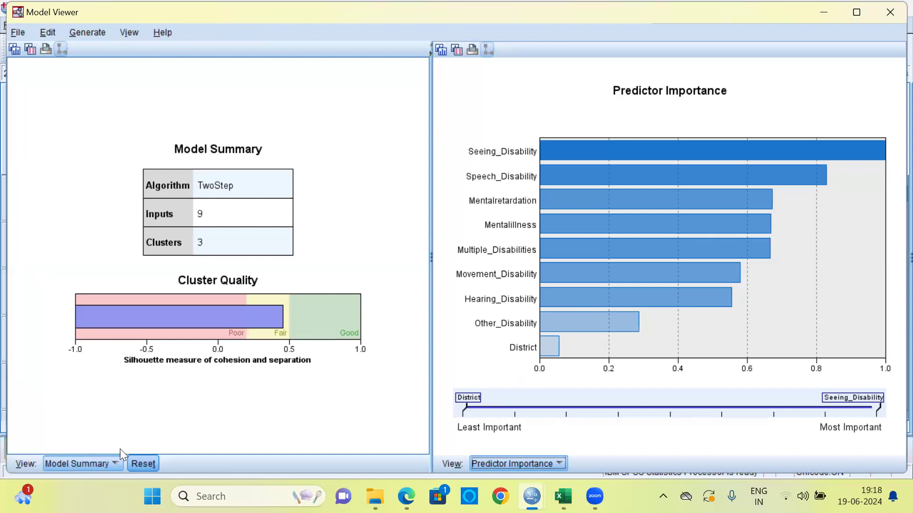
left_click(112, 465)
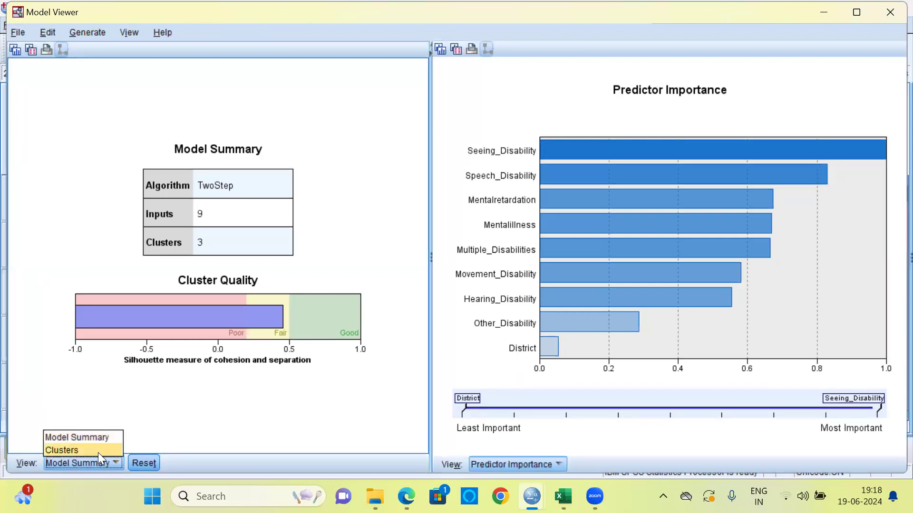
left_click(96, 450)
Step: Examine the cluster sizes and the Speech_Disability and Mentalretardation means across the clusters in the Clusters table
mouse_move(130, 315)
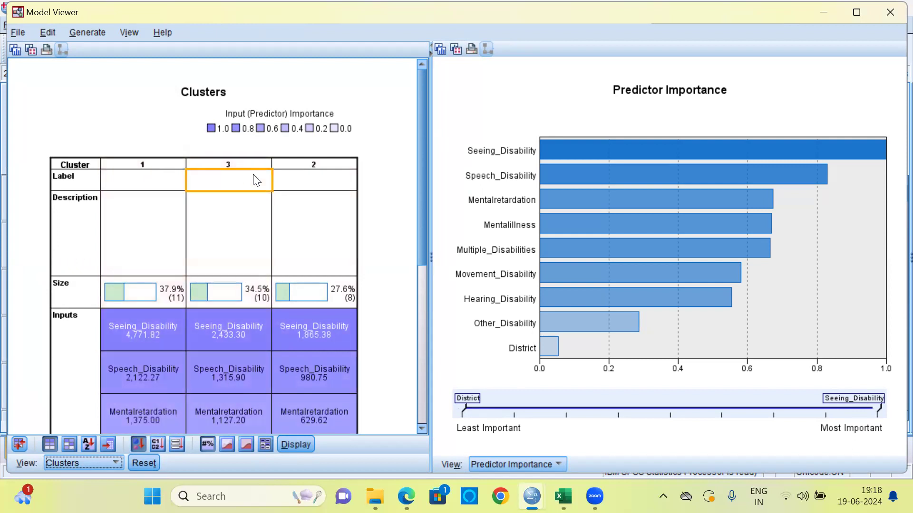
left_click_drag(419, 194, 423, 261)
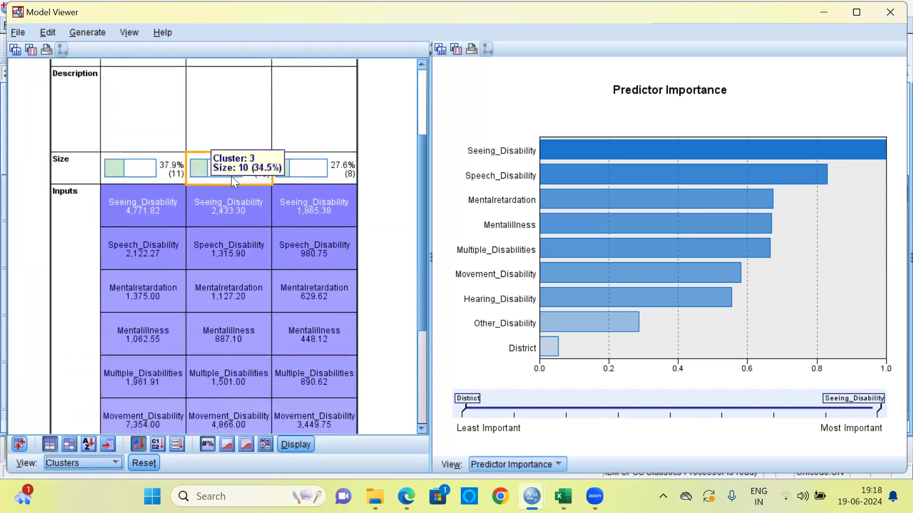
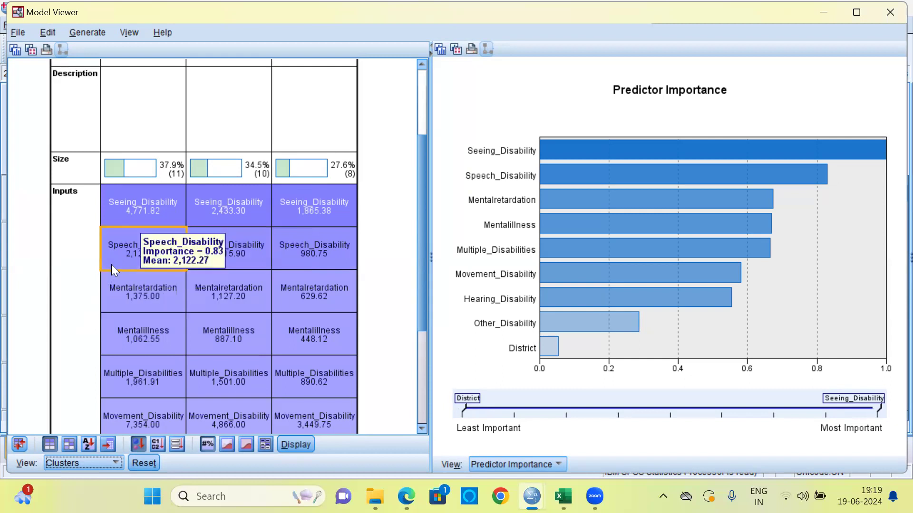
mouse_move(104, 264)
mouse_move(253, 270)
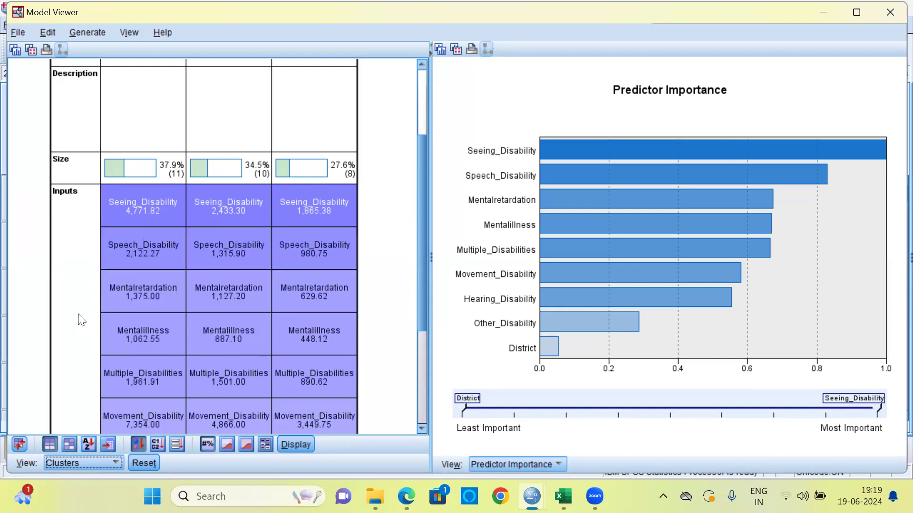
mouse_move(134, 309)
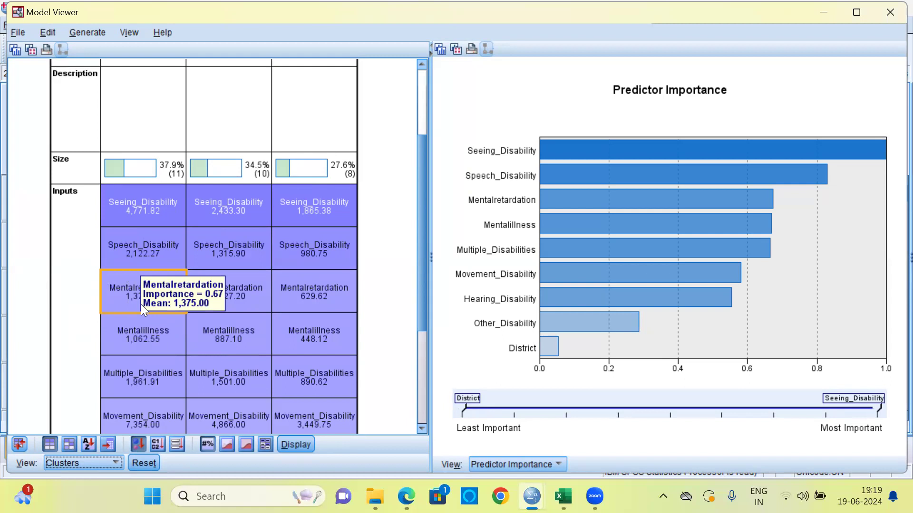
mouse_move(212, 300)
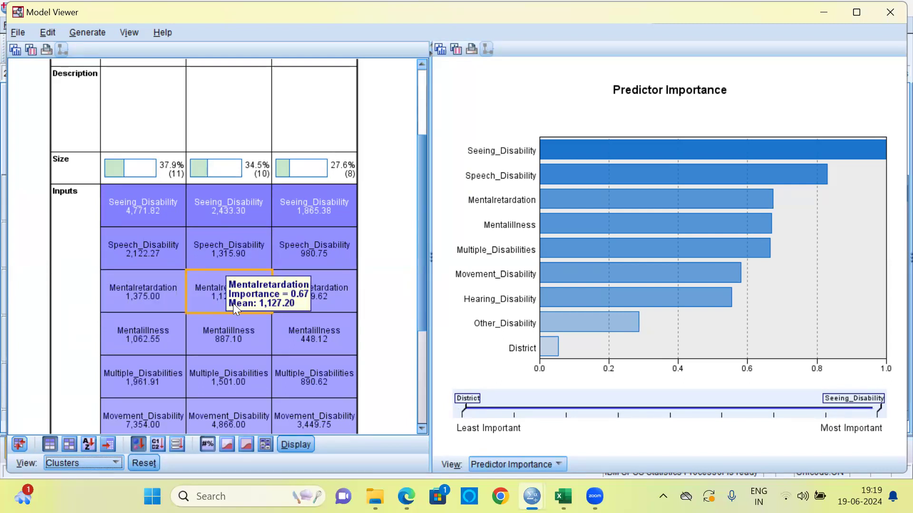
Step: Compare clusters 1 and 3 in the Cluster Comparison view and inspect their Seeing_Disability and Mentalillness markers
left_click_drag(421, 297, 426, 220)
left_click(153, 162)
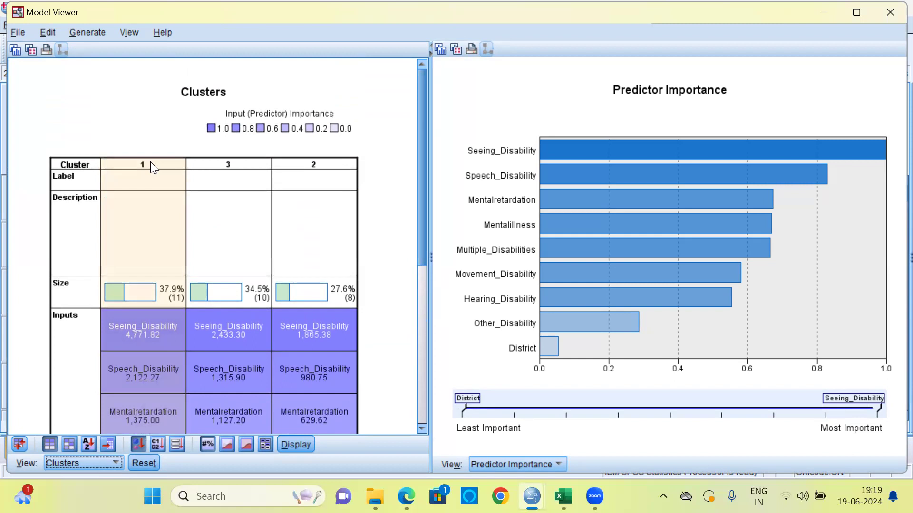
left_click(151, 162)
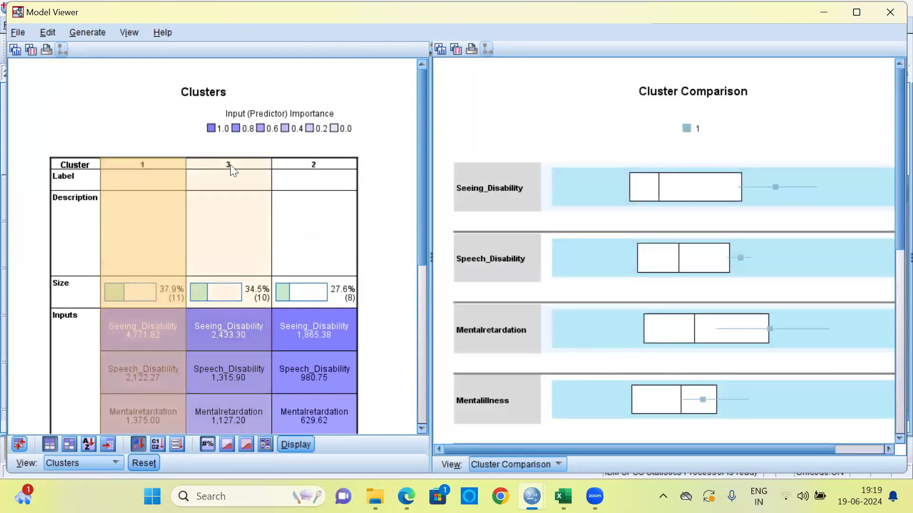
left_click(230, 165, "ctrl")
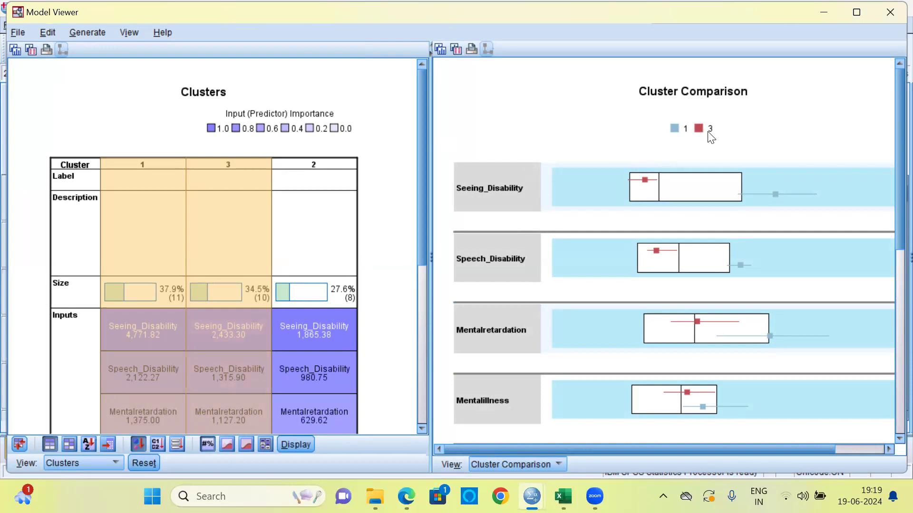
mouse_move(643, 185)
mouse_move(777, 196)
mouse_move(704, 414)
Step: Add cluster 2 to the comparison and inspect the cluster medians for the disability variables
left_click(313, 163)
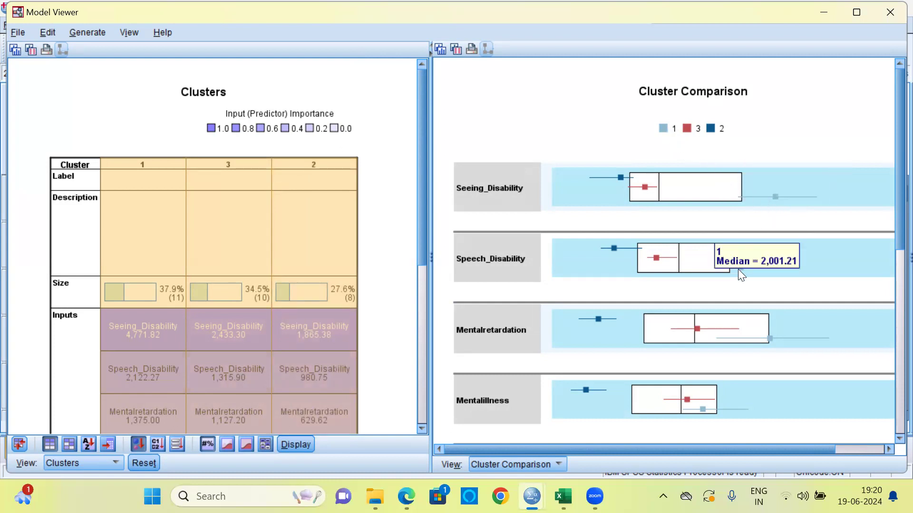
mouse_move(714, 400)
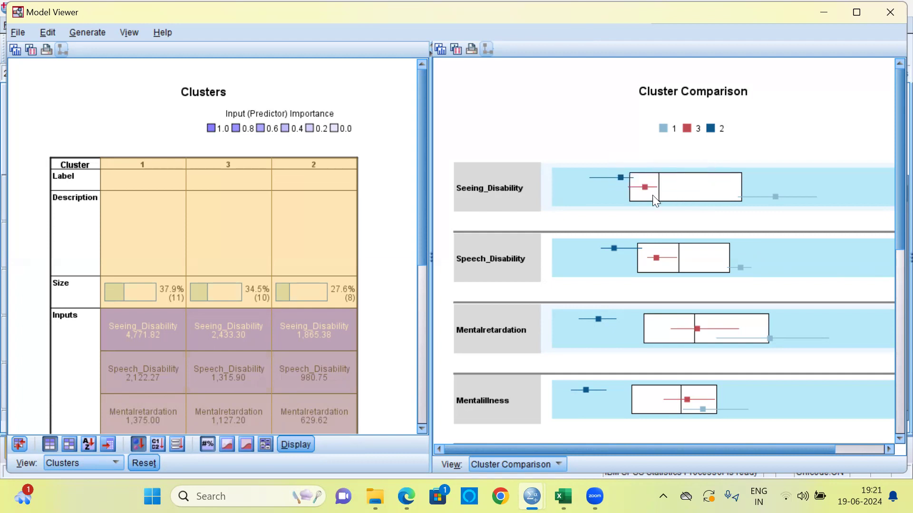
mouse_move(659, 260)
mouse_move(621, 181)
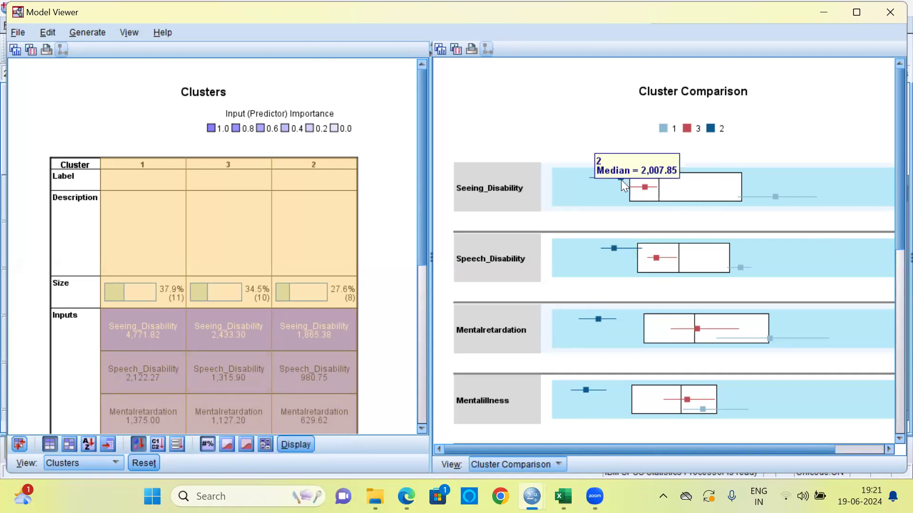